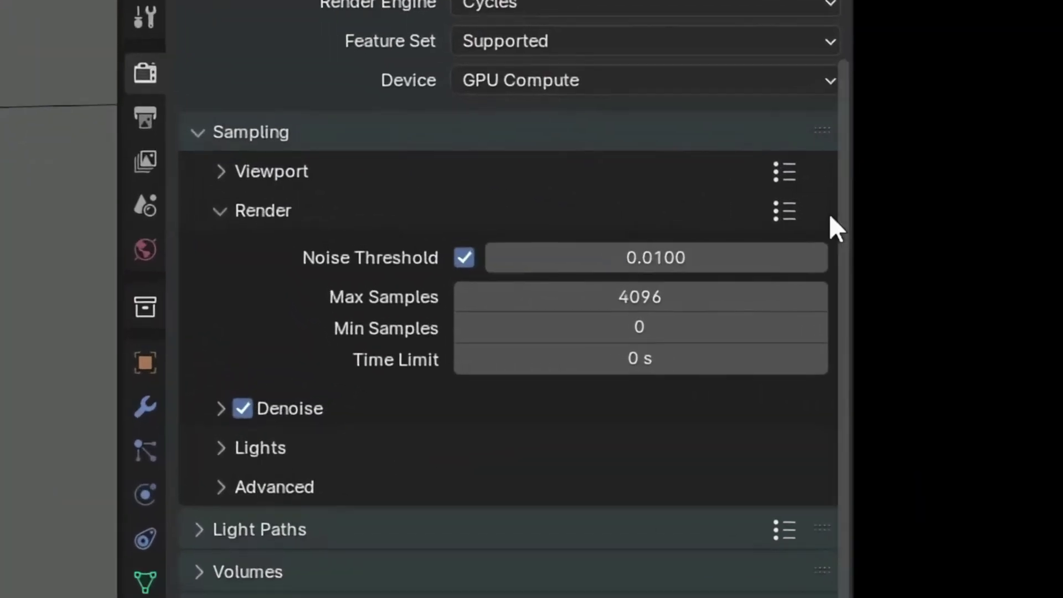
- Raise the Cycles render Noise Threshold to 0.28, keeping Max Samples at 4096
click(770, 215)
click(624, 172)
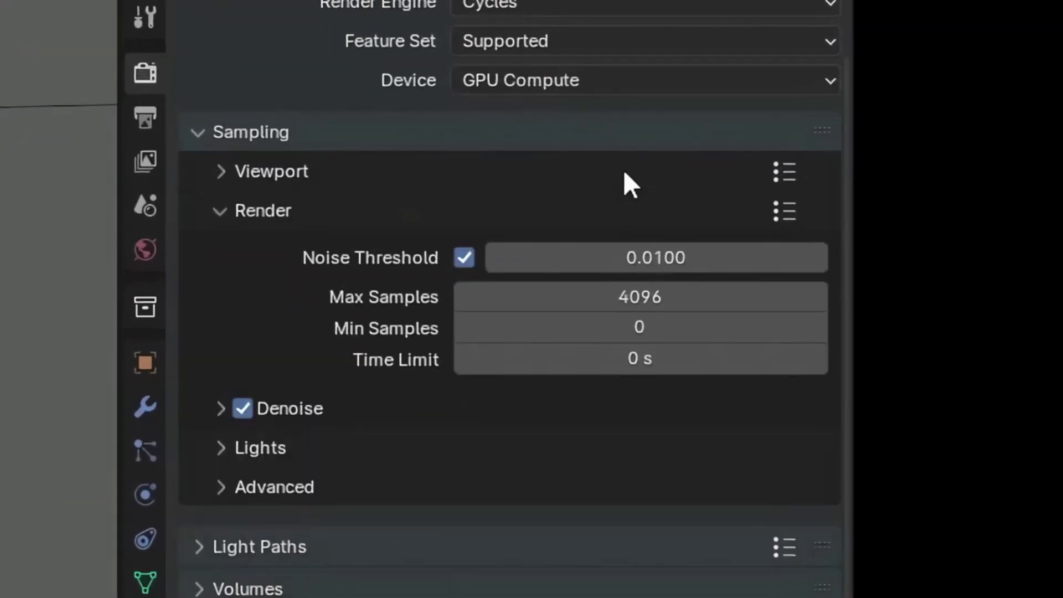
drag(652, 257, 715, 271)
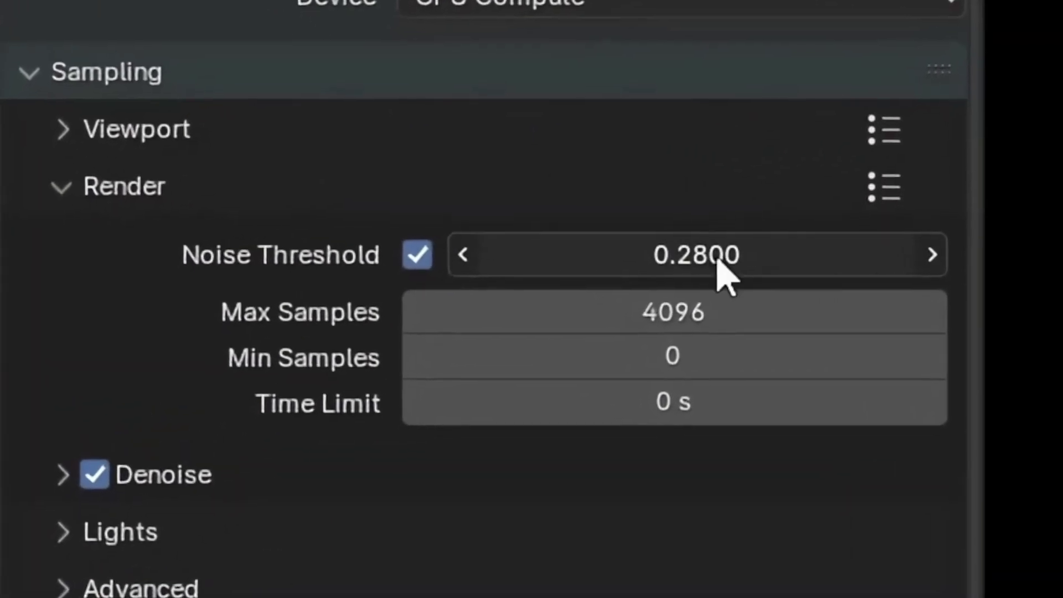
click(166, 474)
click(193, 476)
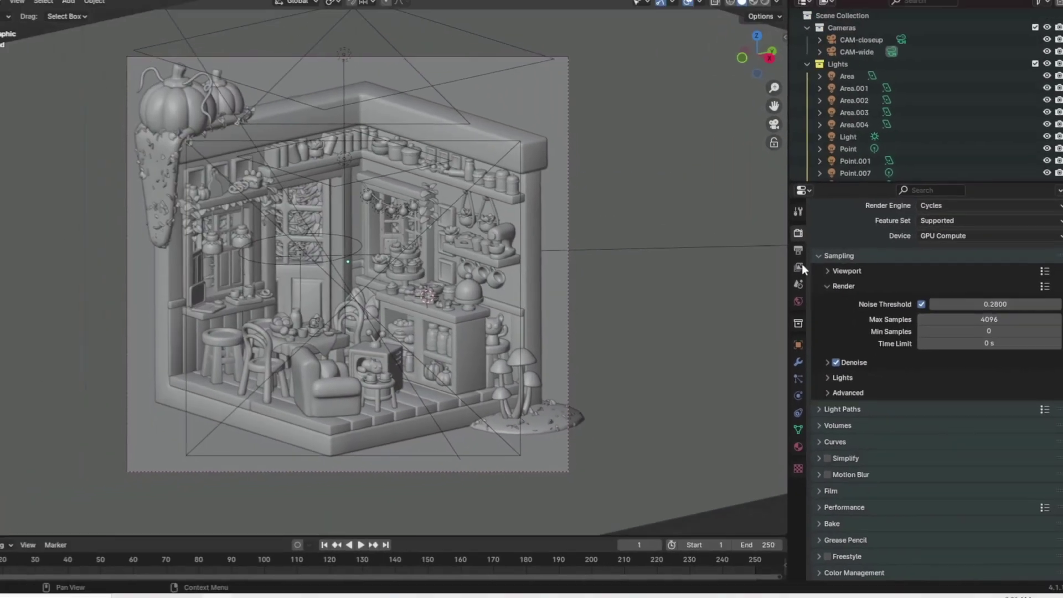
middle_drag(801, 264, 439, 253)
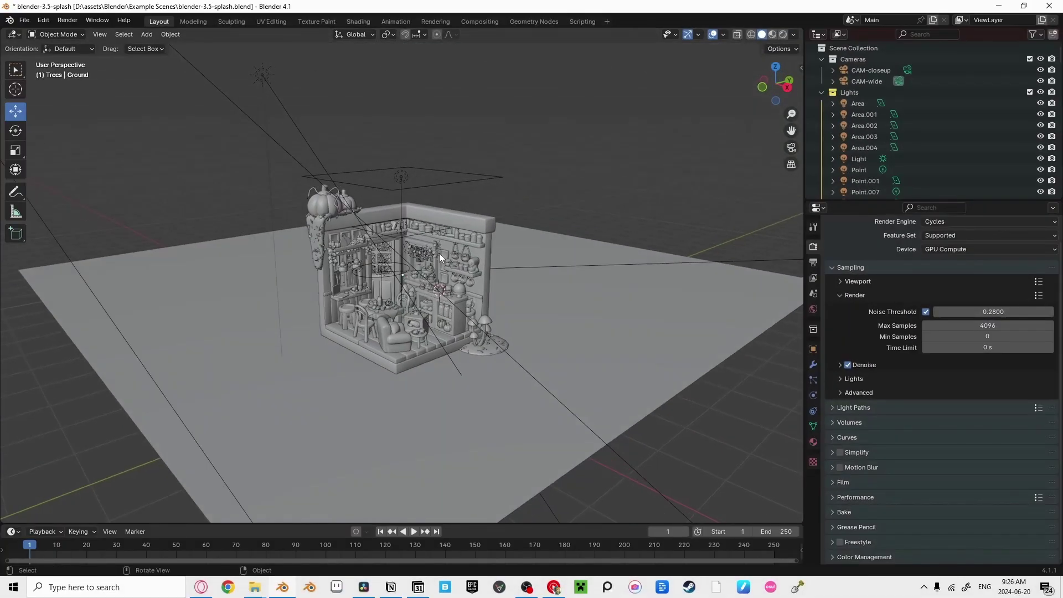
- From the camera view, try render Noise Threshold values of 0.5 and then 0.2
key(KP_0)
click(992, 311)
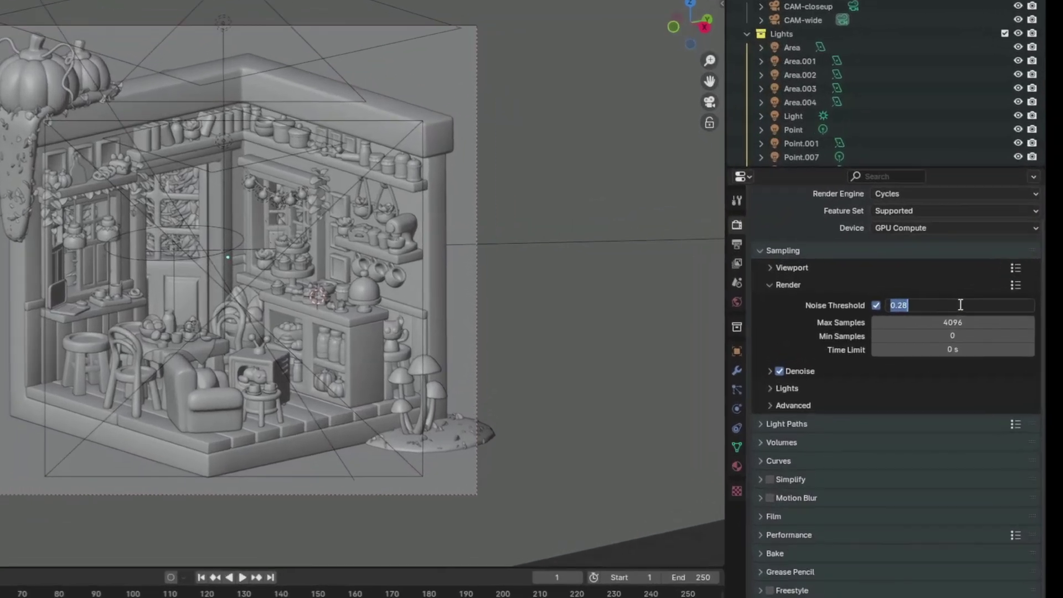
text(0.5)
key(Return)
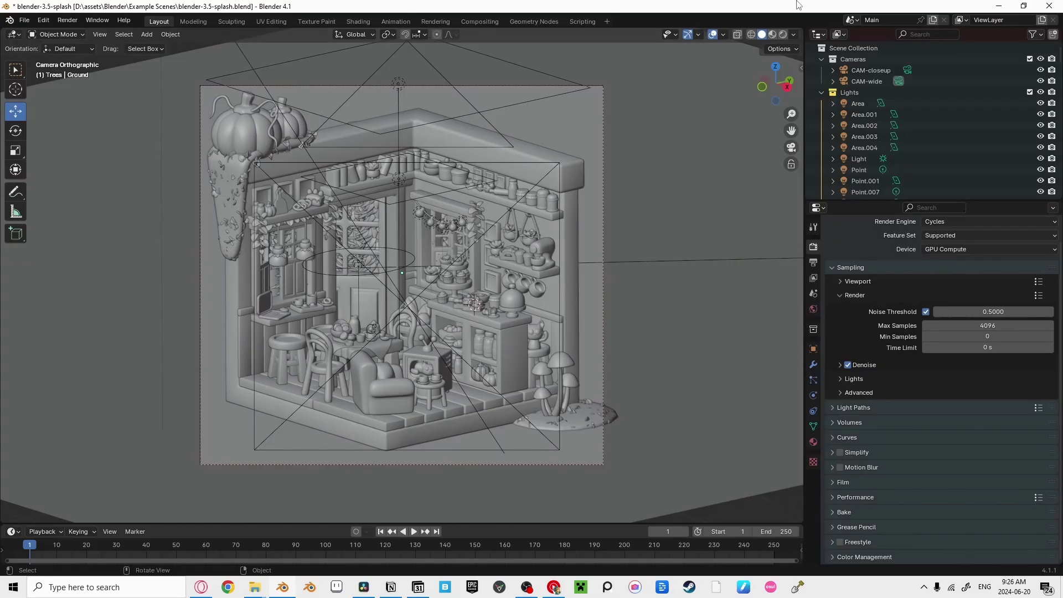
click(775, 34)
click(975, 310)
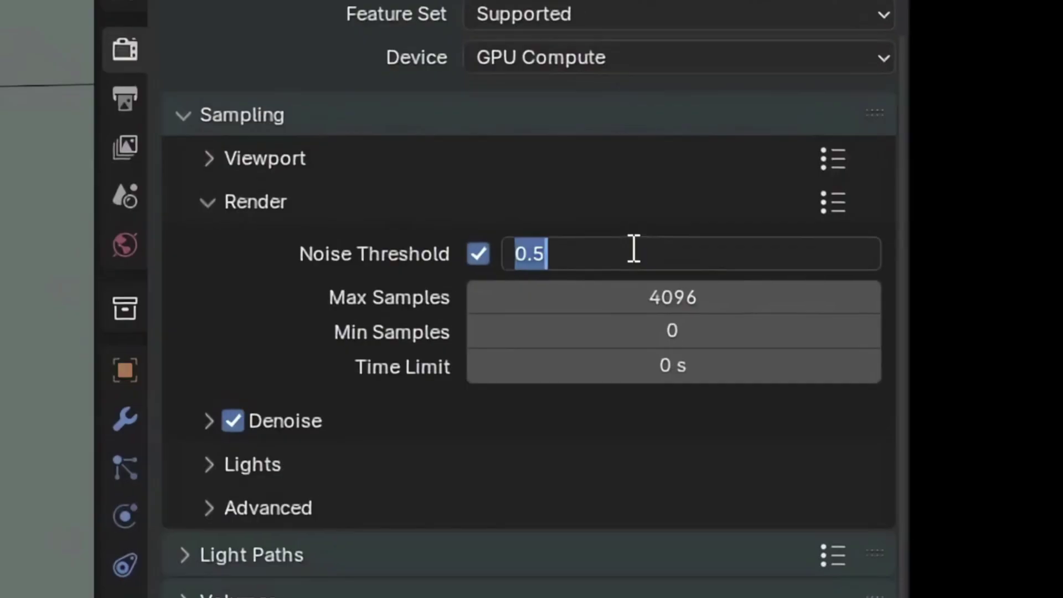
text(0.2)
key(Return)
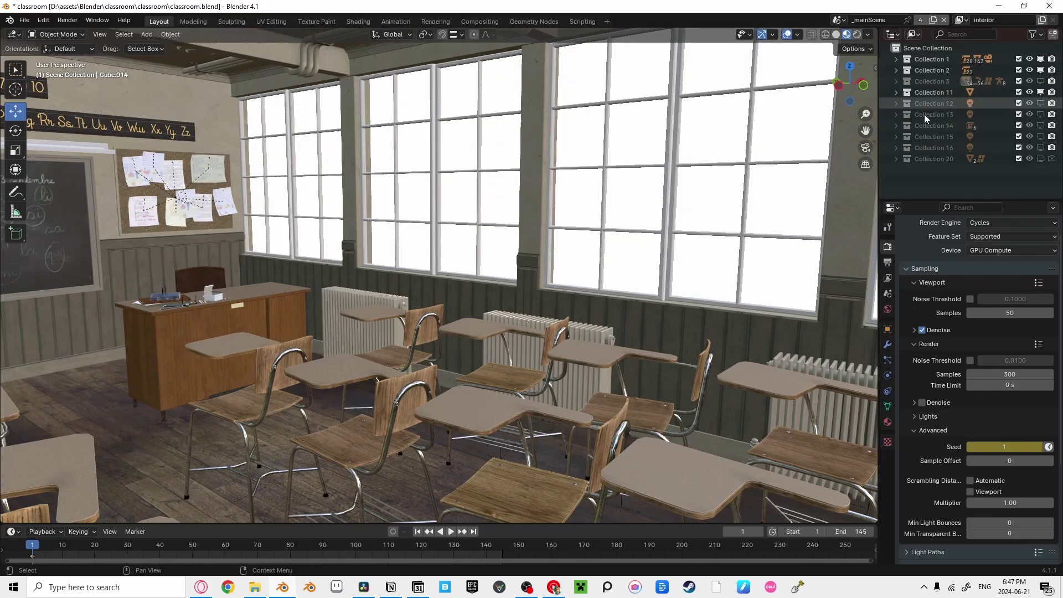
- Try 0.1 and 0.01, then settle the Noise Threshold at 0.1
key(KP_0)
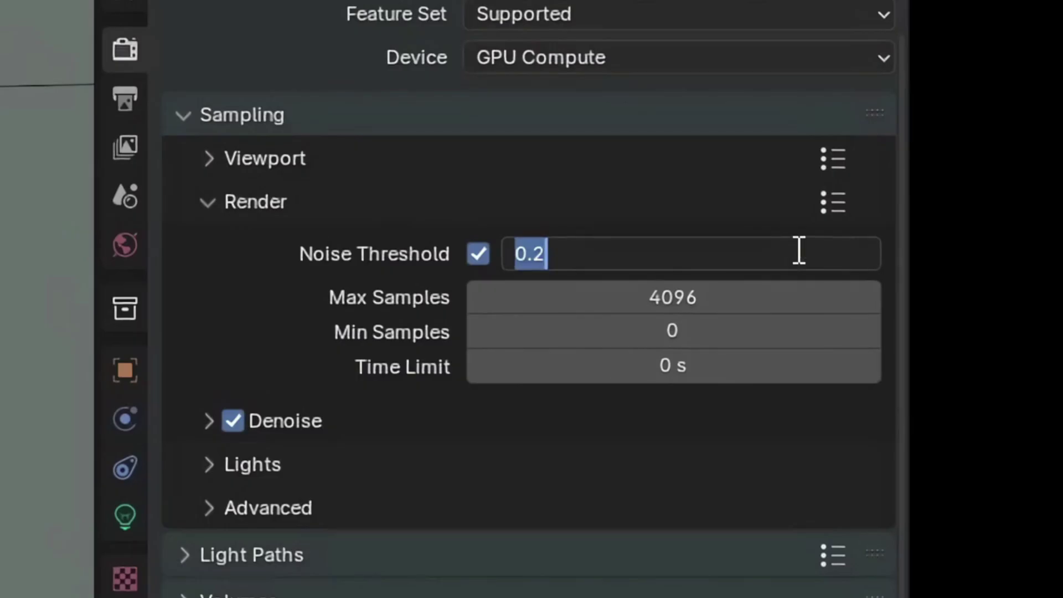
text(0.)
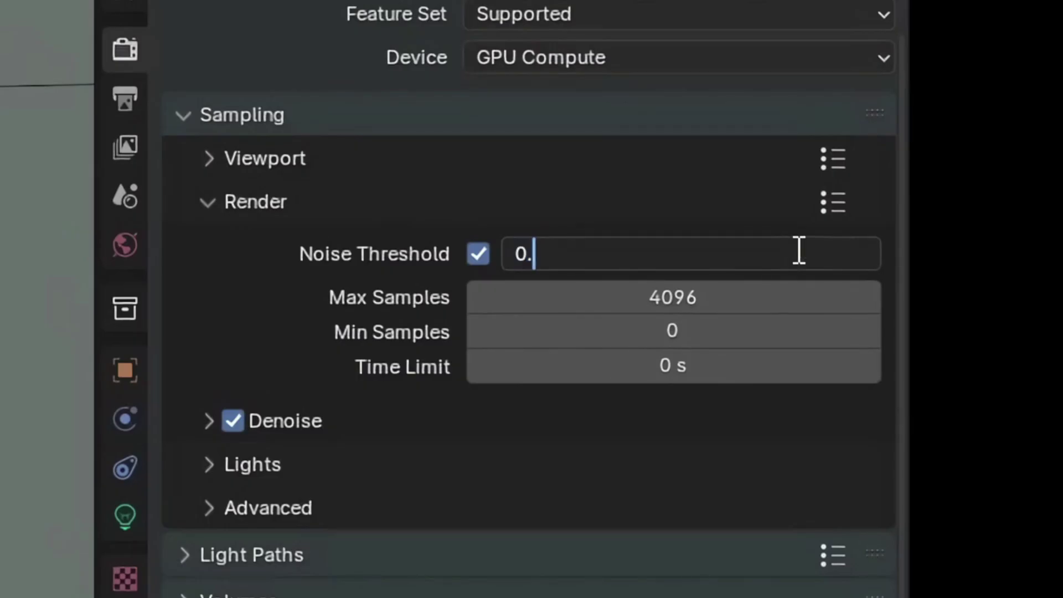
text(1)
key(Return)
click(799, 250)
text(0.01)
key(Return)
click(805, 250)
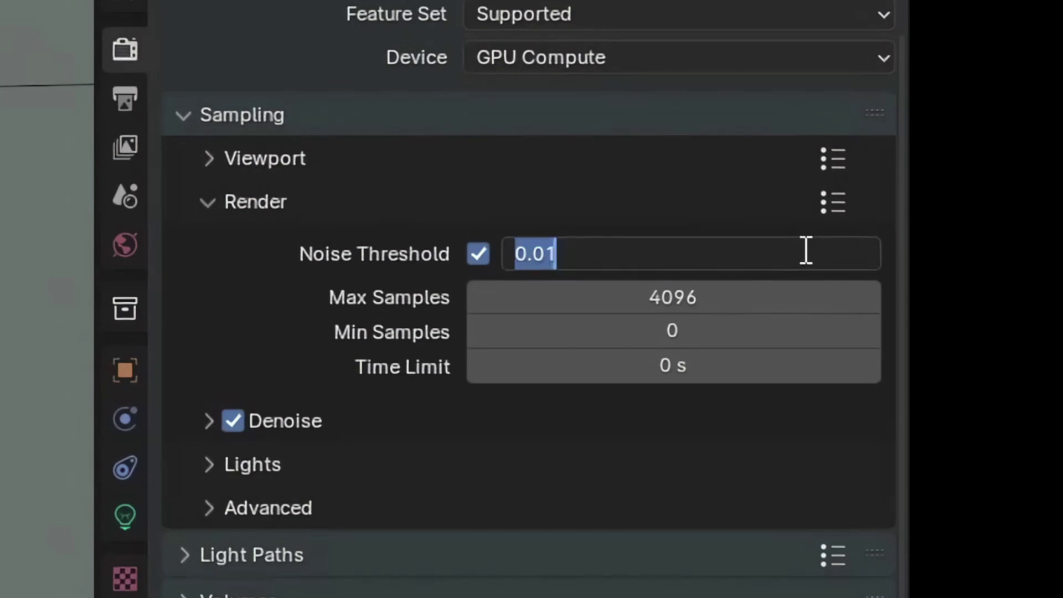
text(0.1)
key(Return)
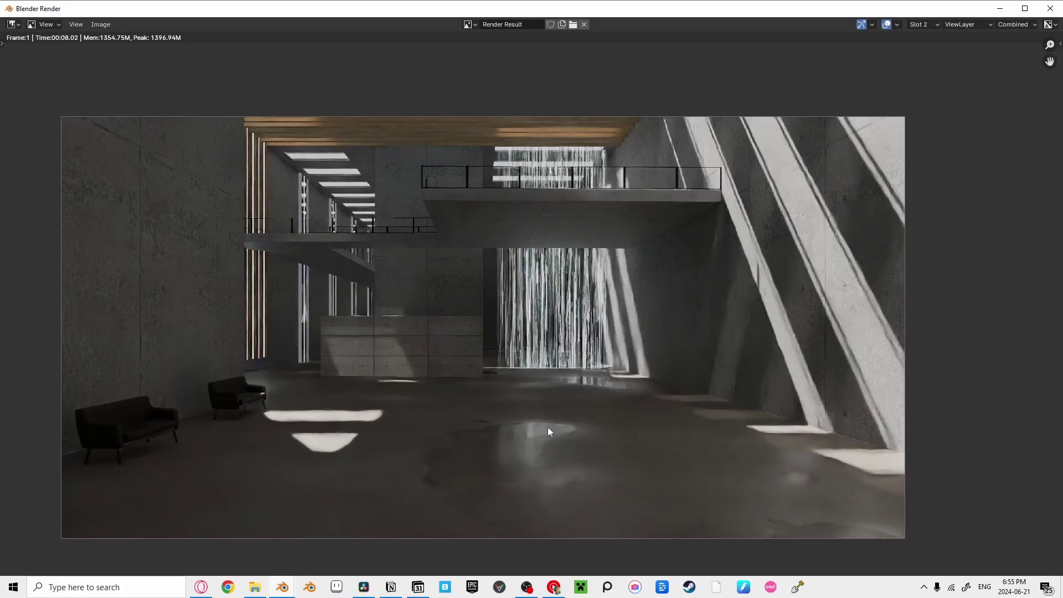
- Start an F12 test render of the scene
scroll(547, 427, up, 3)
scroll(507, 330, down, 2)
key(F12)
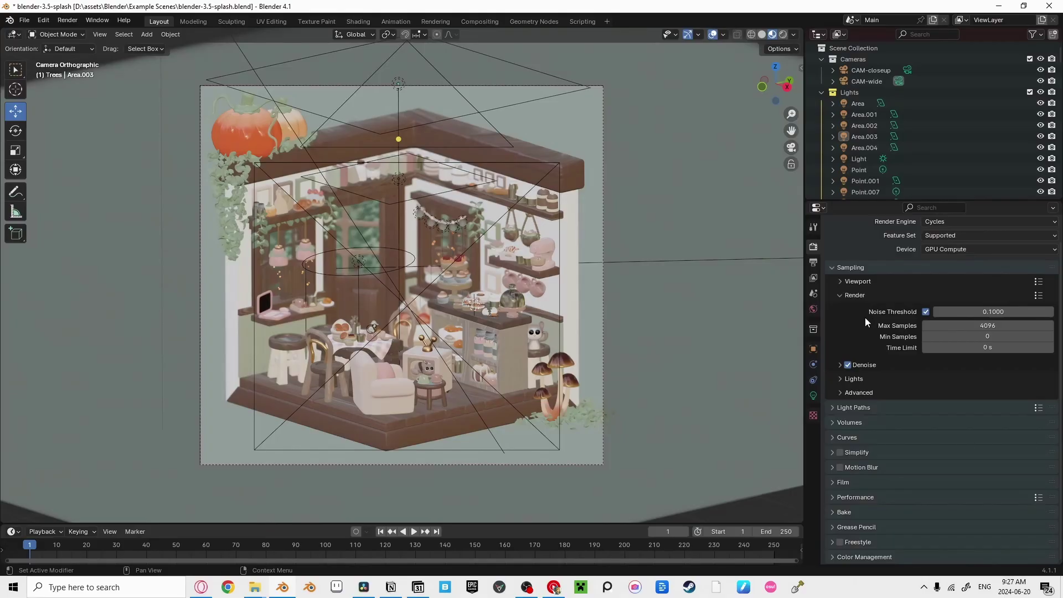
- Change render Max Samples from 4096 to 1024, leaving Noise Threshold at 0.1
click(813, 309)
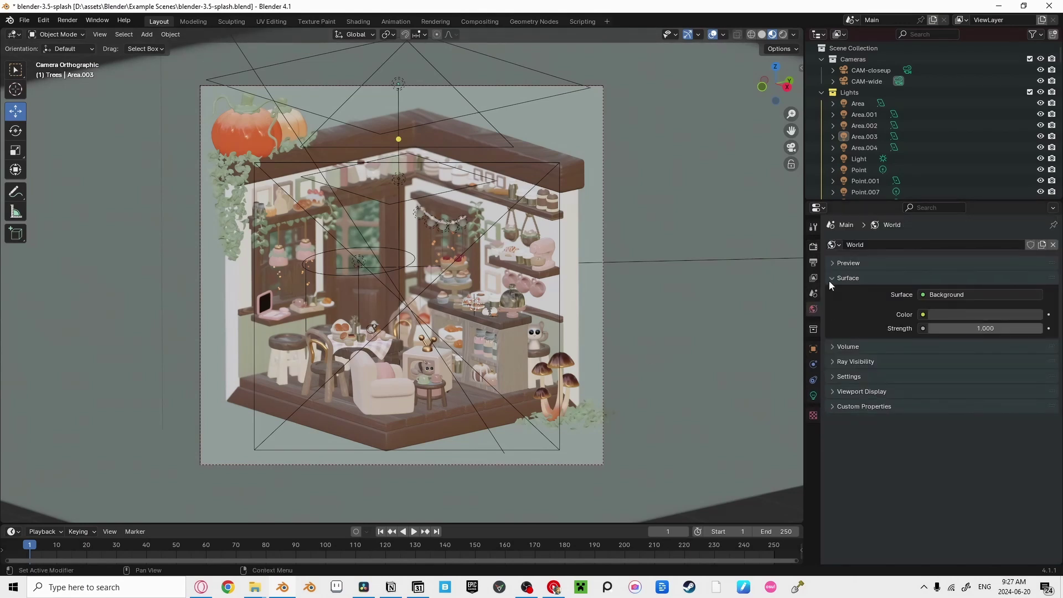
click(813, 246)
click(971, 349)
text(10)
key(Return)
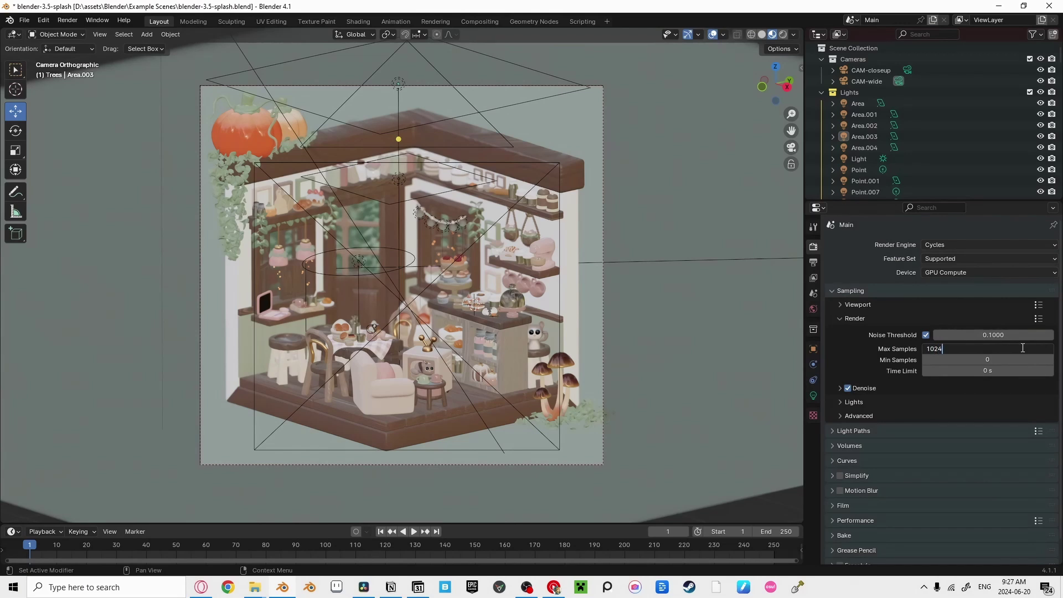
key(Return)
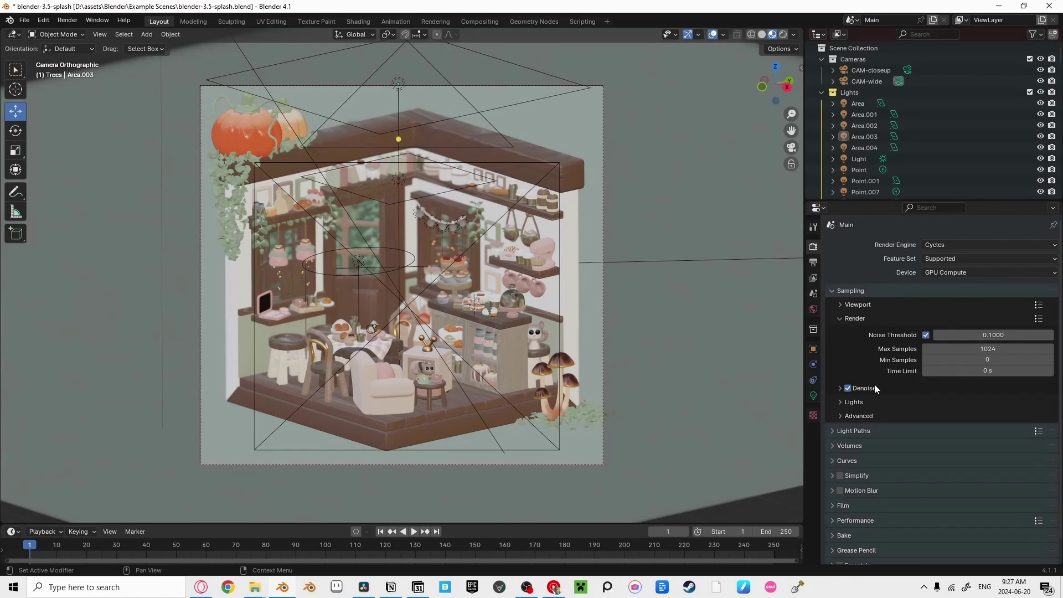
- Cut Max Samples to 64 and keep OpenImageDenoise as denoiser after trying OptiX
click(874, 387)
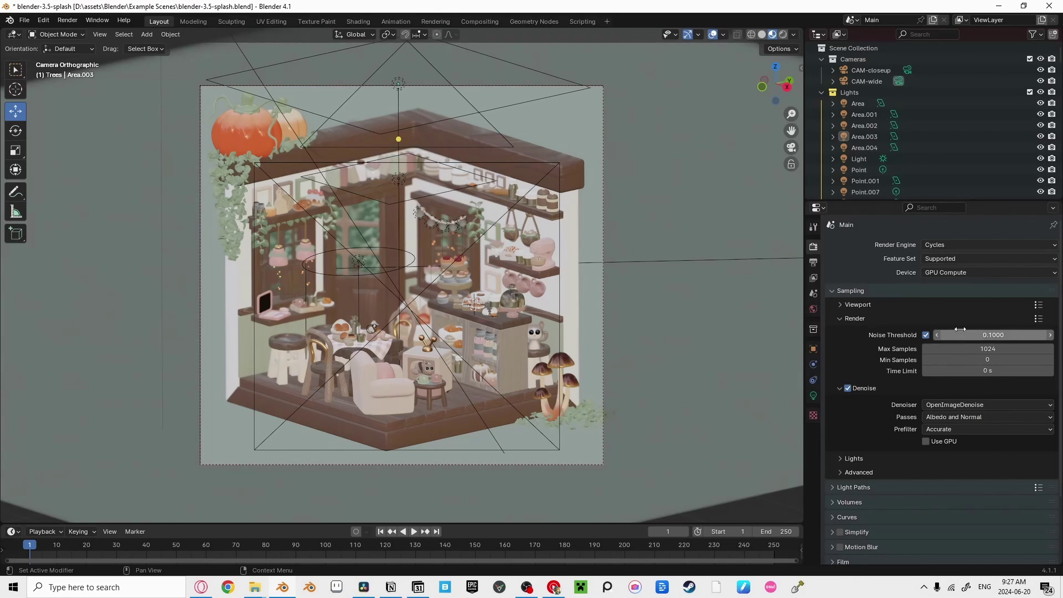
click(972, 347)
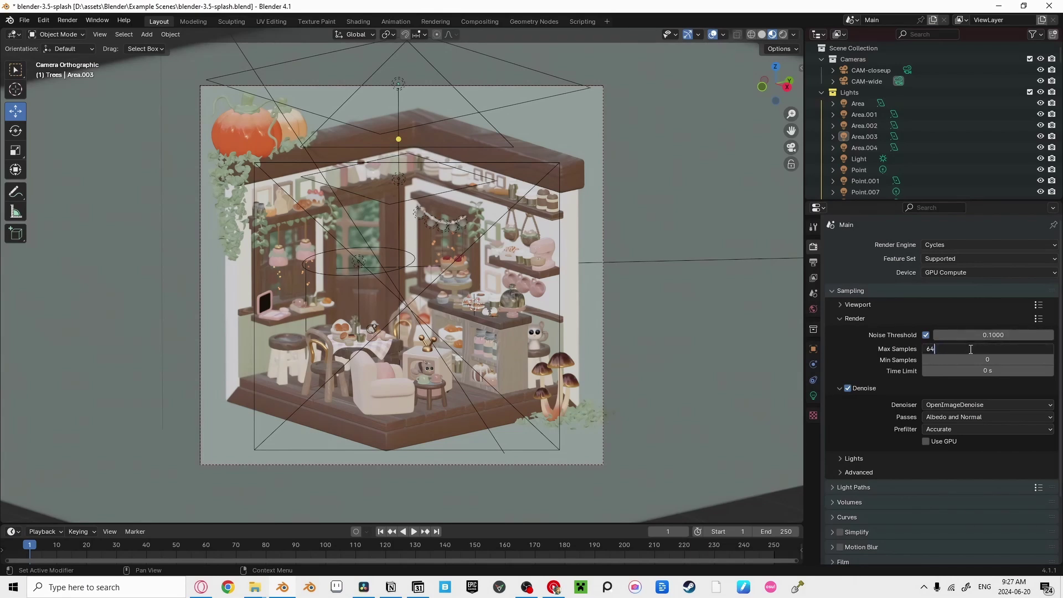
key(Return)
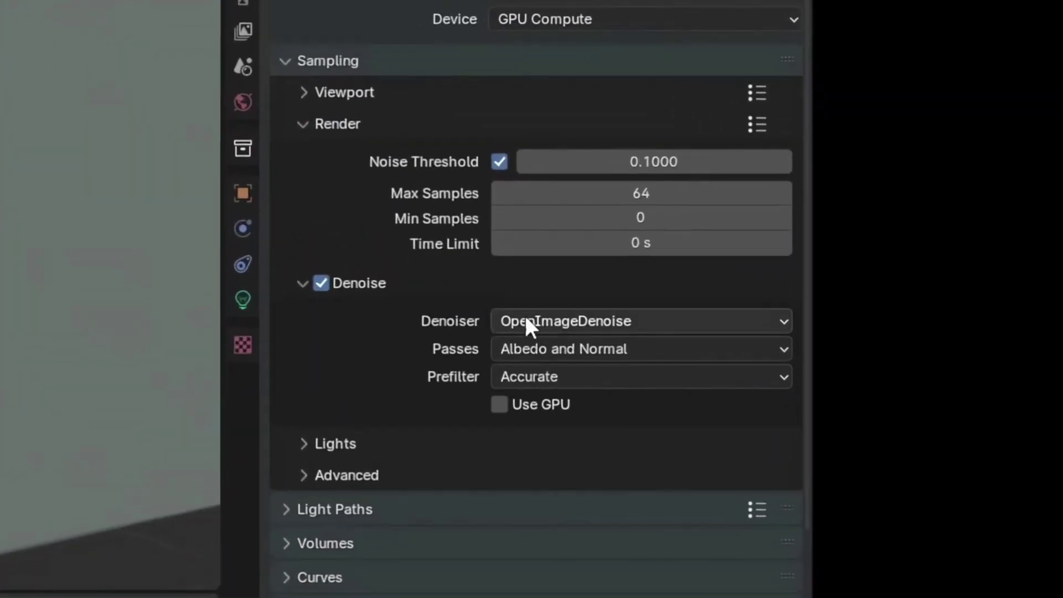
click(526, 322)
click(530, 346)
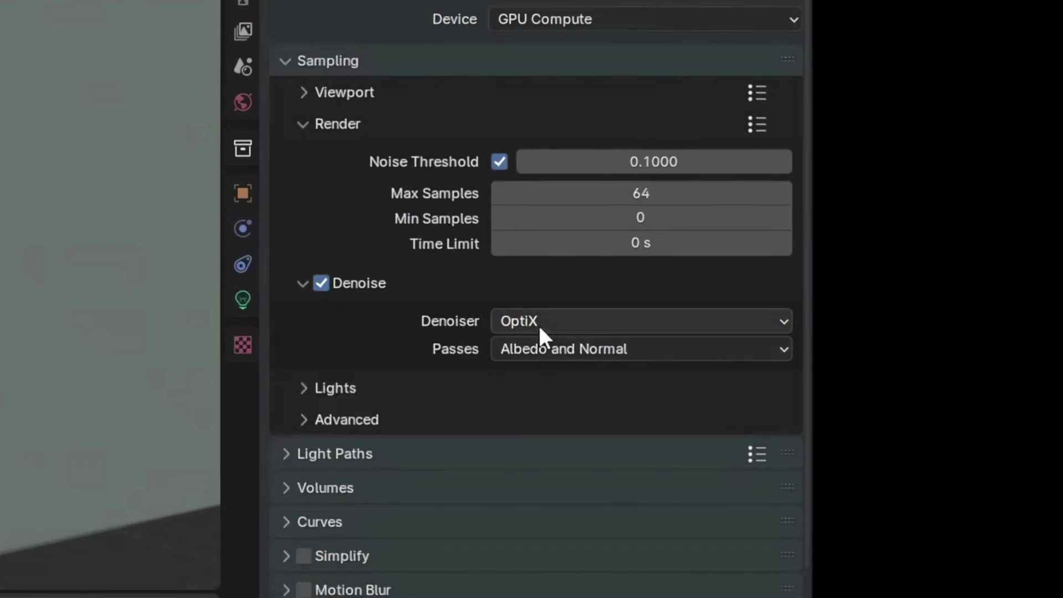
click(520, 325)
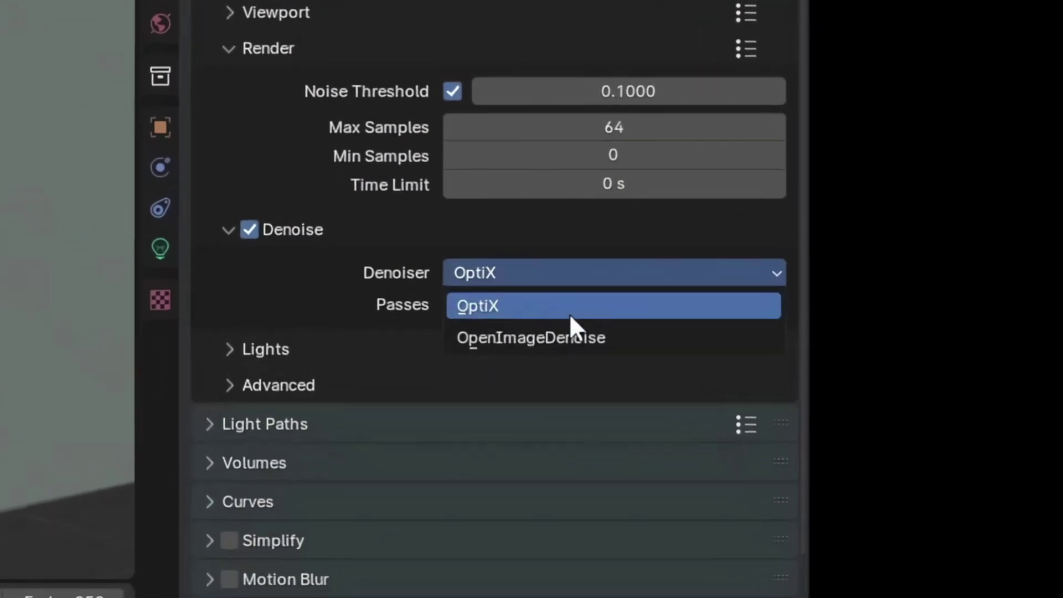
click(551, 347)
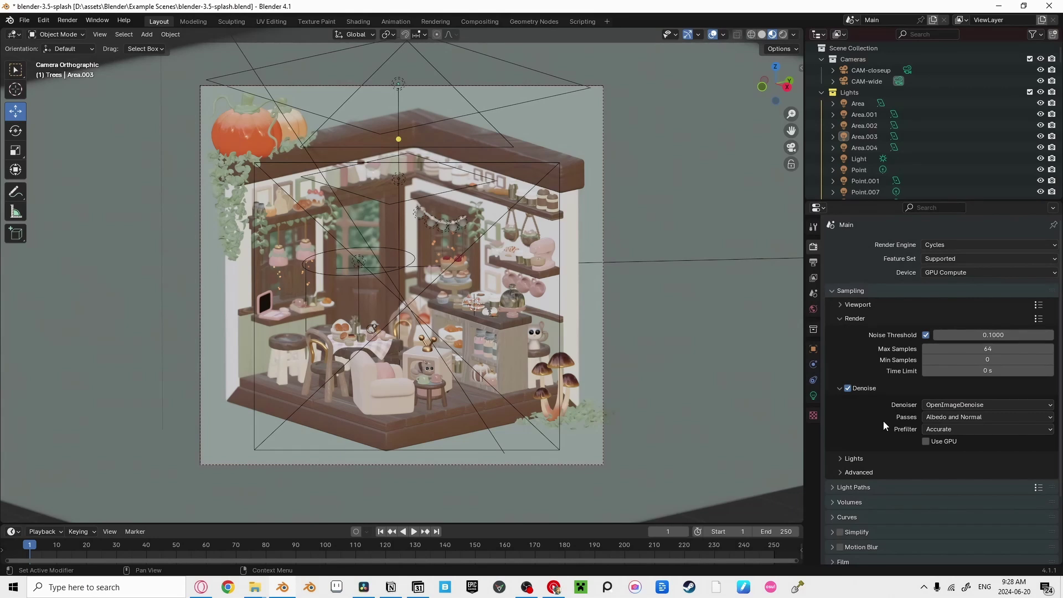
- Set the denoise Prefilter to Fast and turn off Light Tree
click(956, 430)
click(950, 455)
click(853, 459)
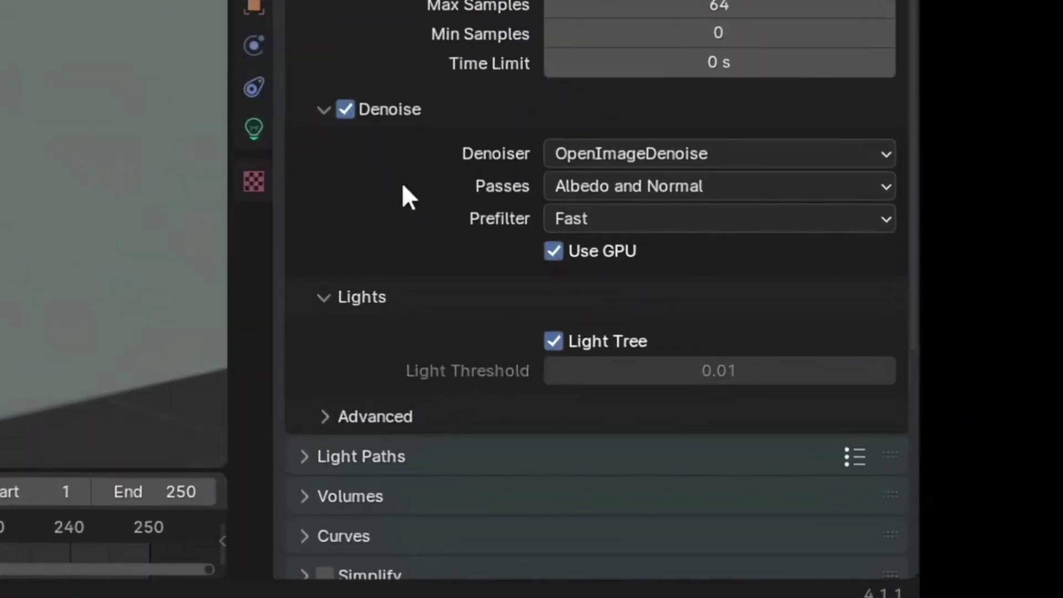
click(570, 334)
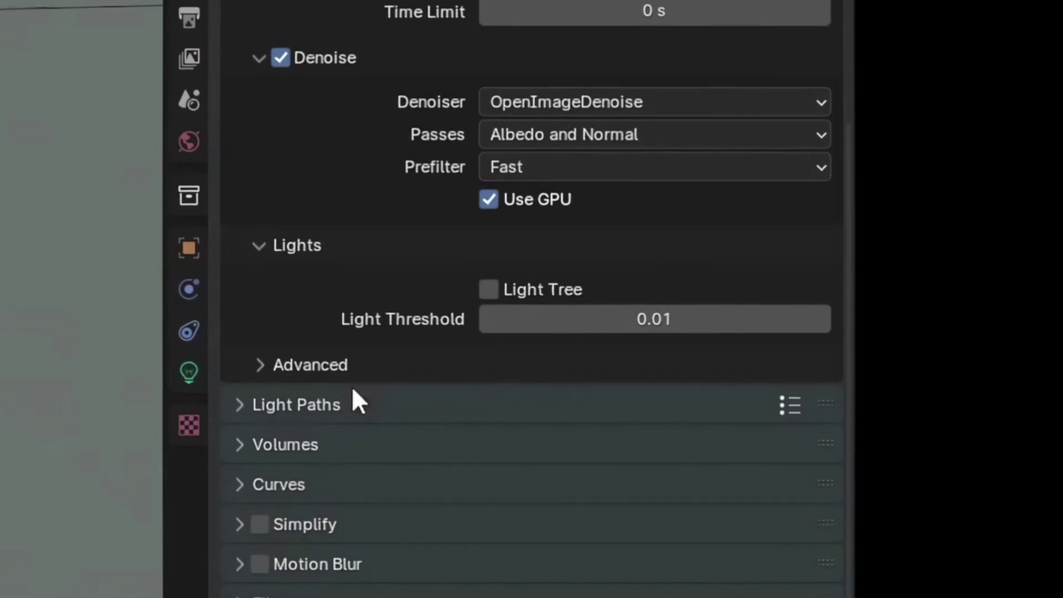
click(319, 405)
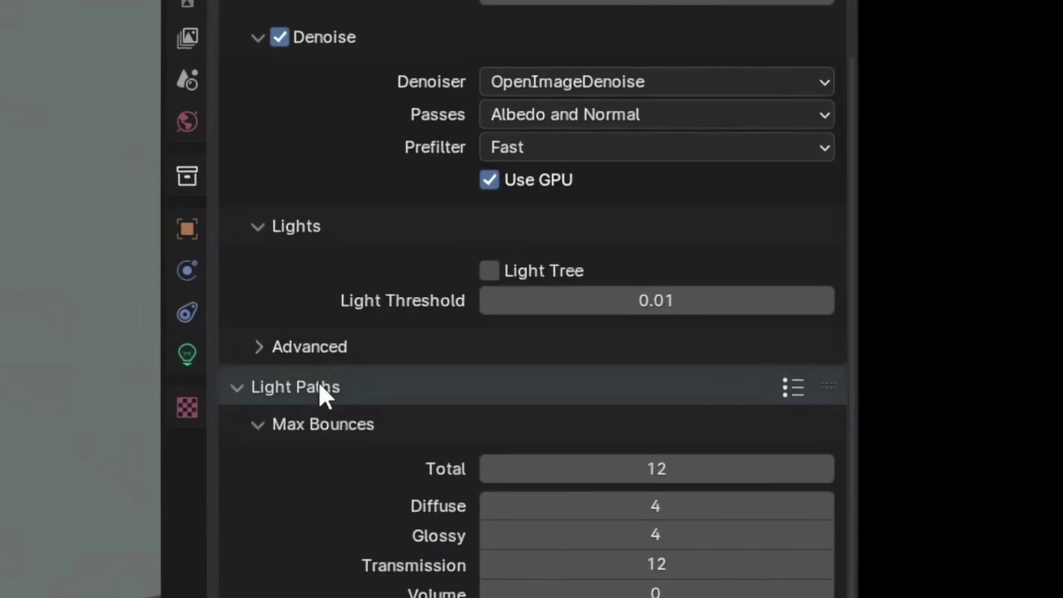
- Apply the Fast Global Illumination light path preset, limiting Total, Diffuse and Glossy bounces to 4
scroll(714, 384, down, 6)
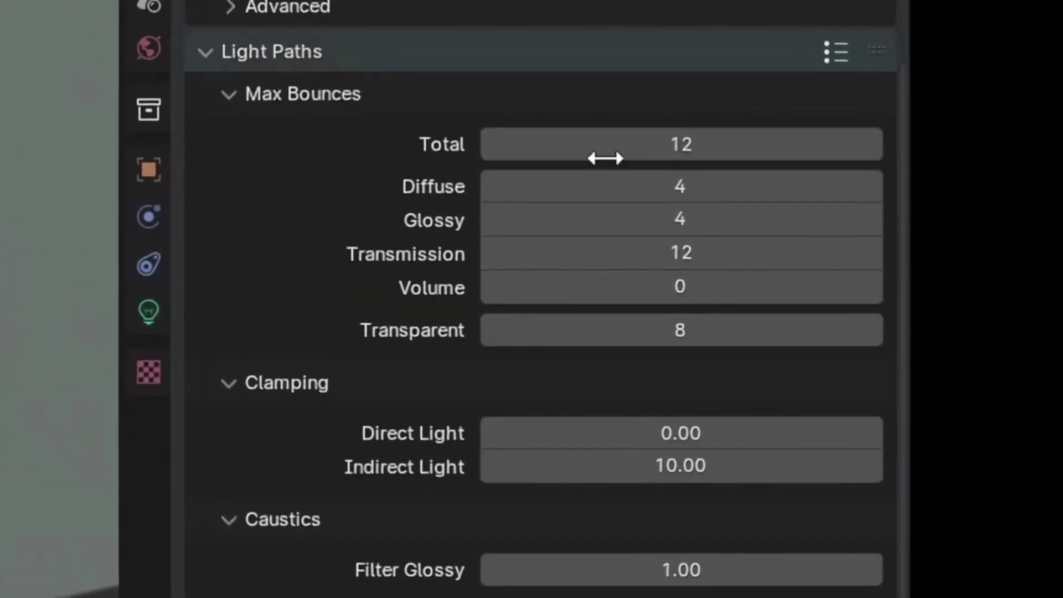
click(661, 149)
text(16)
key(Return)
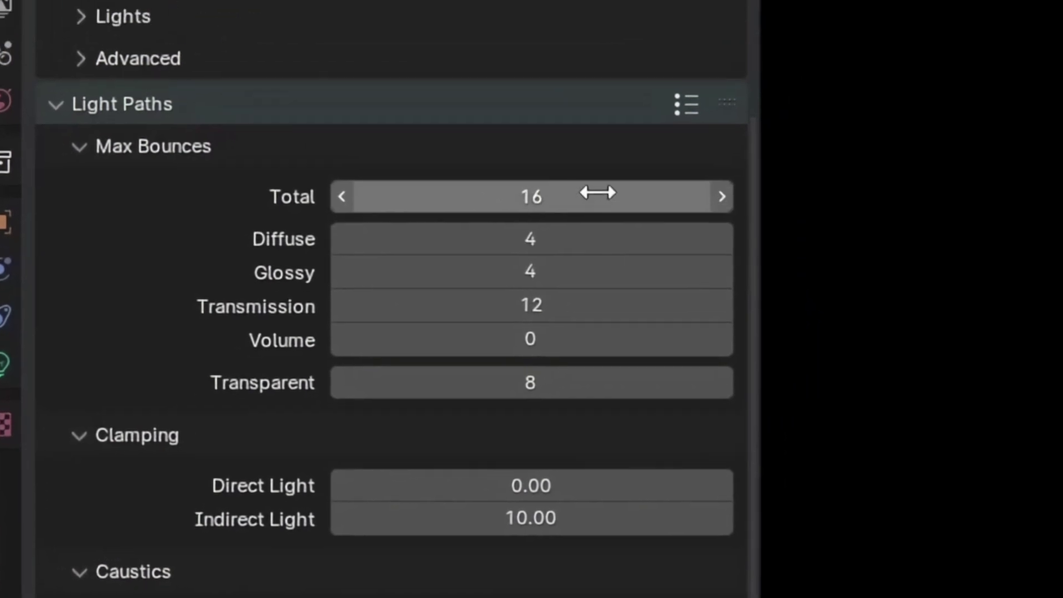
click(835, 52)
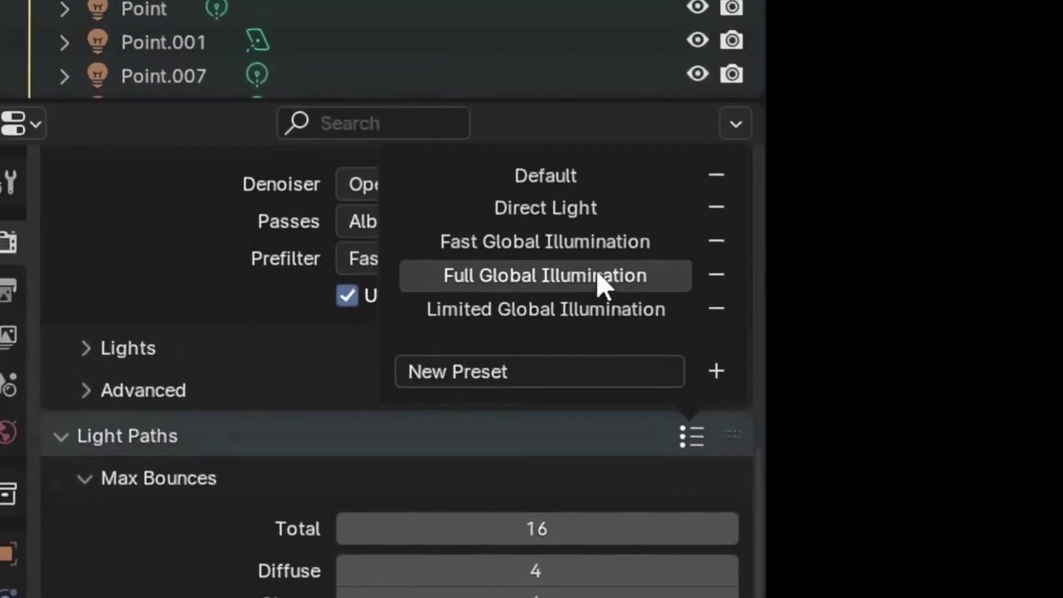
click(520, 108)
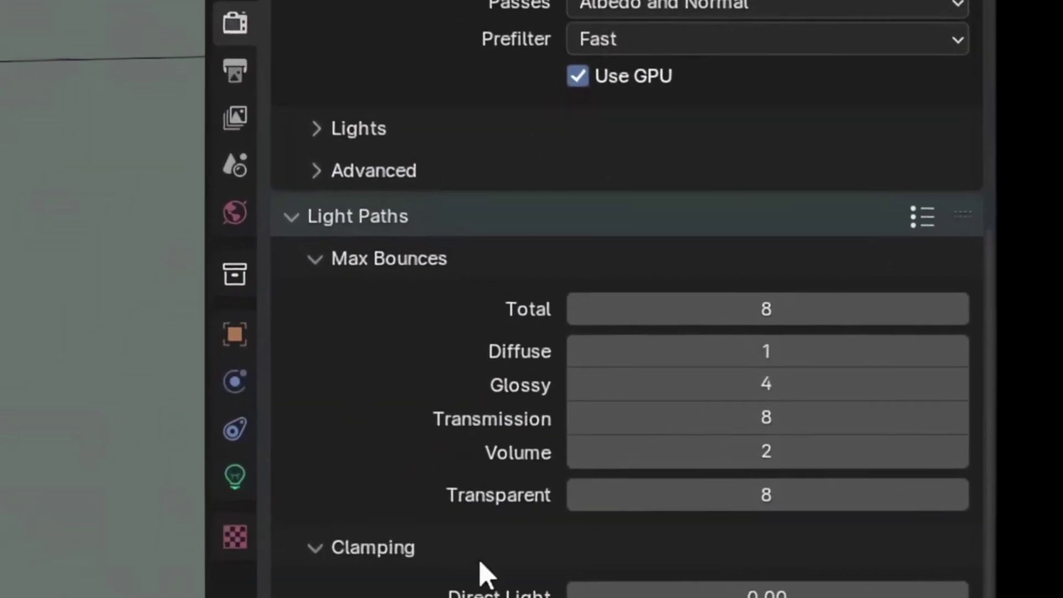
scroll(476, 498, down, 3)
scroll(459, 432, up, 3)
scroll(443, 420, down, 3)
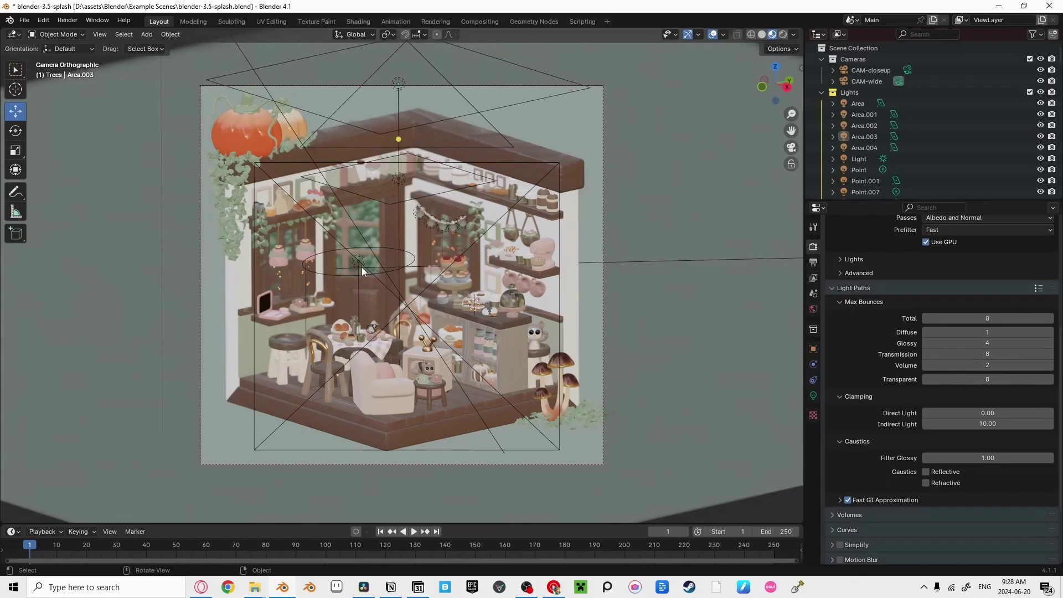
- Orbit around the diorama and back to camera, then open the Infinite Mirror tutorial video
mouse_move(441, 307)
middle_down()
mouse_move(609, 324)
mouse_move(329, 326)
mouse_move(434, 326)
middle_up()
key(KP_0)
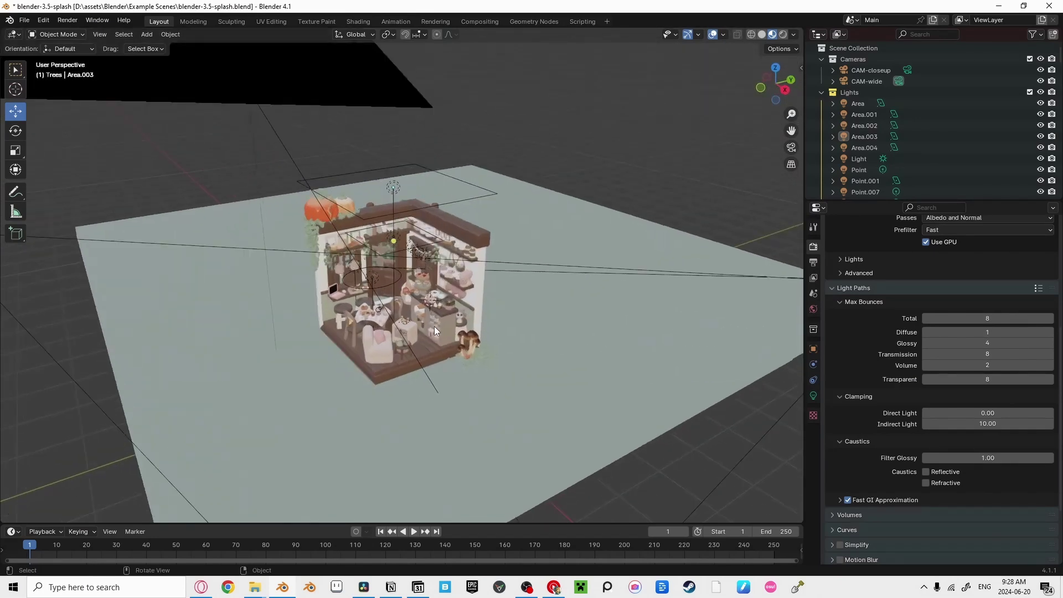
middle_drag(395, 293, 355, 265)
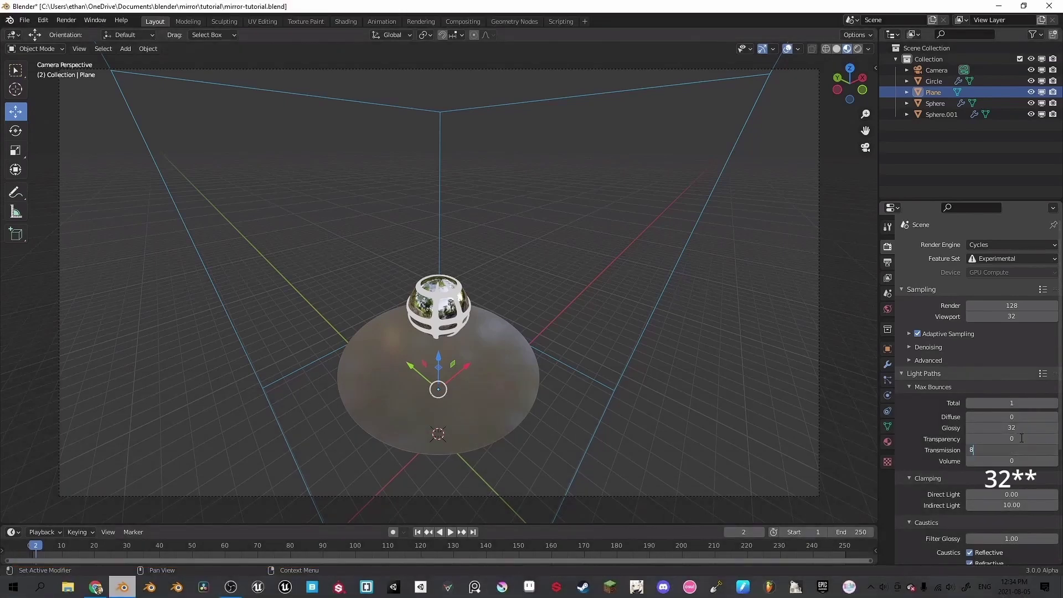
scroll(531, 406, down, 3)
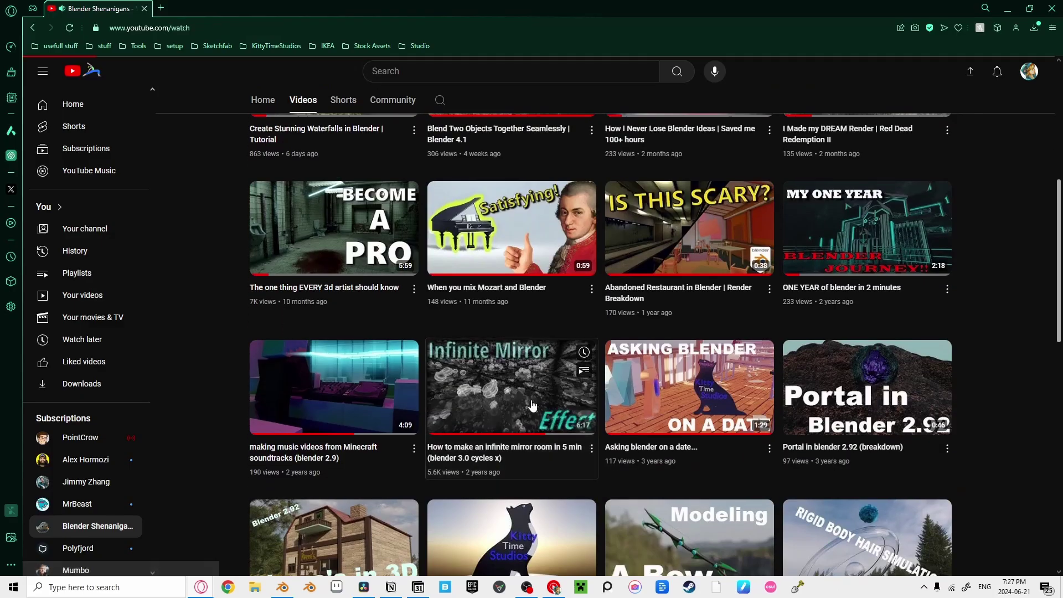
click(531, 406)
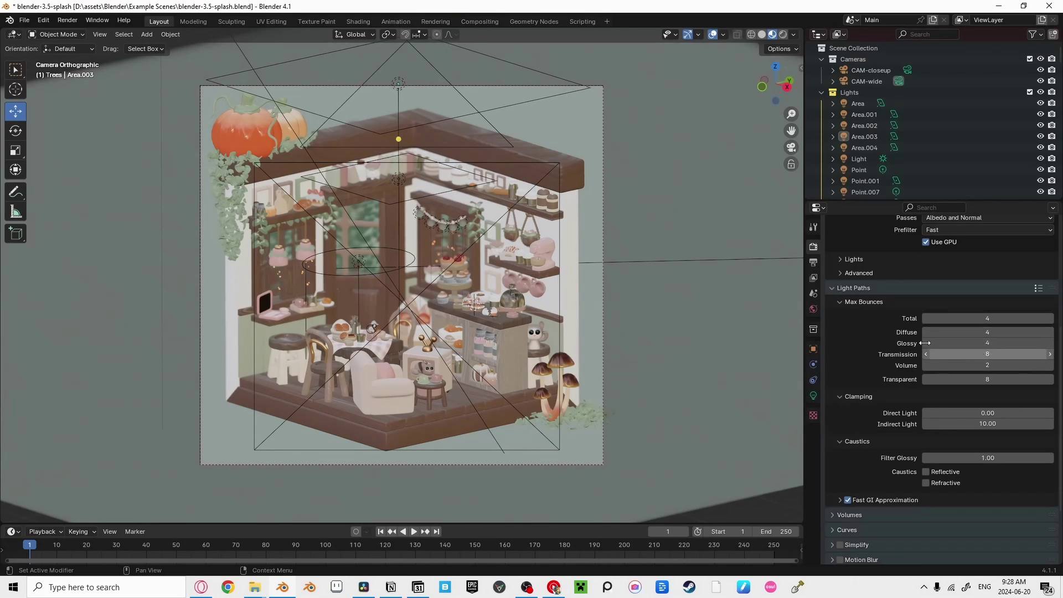
- Lower the Volume bounce count to 0 from the camera view
middle_drag(566, 296, 457, 321)
scroll(579, 324, up, 10)
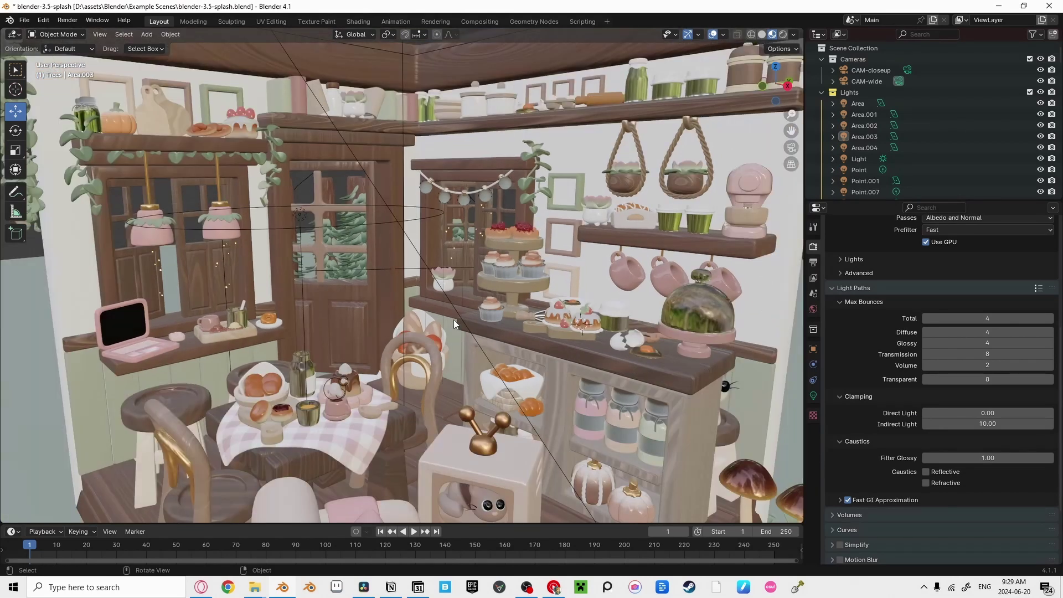
key(KP_0)
drag(991, 366, 987, 365)
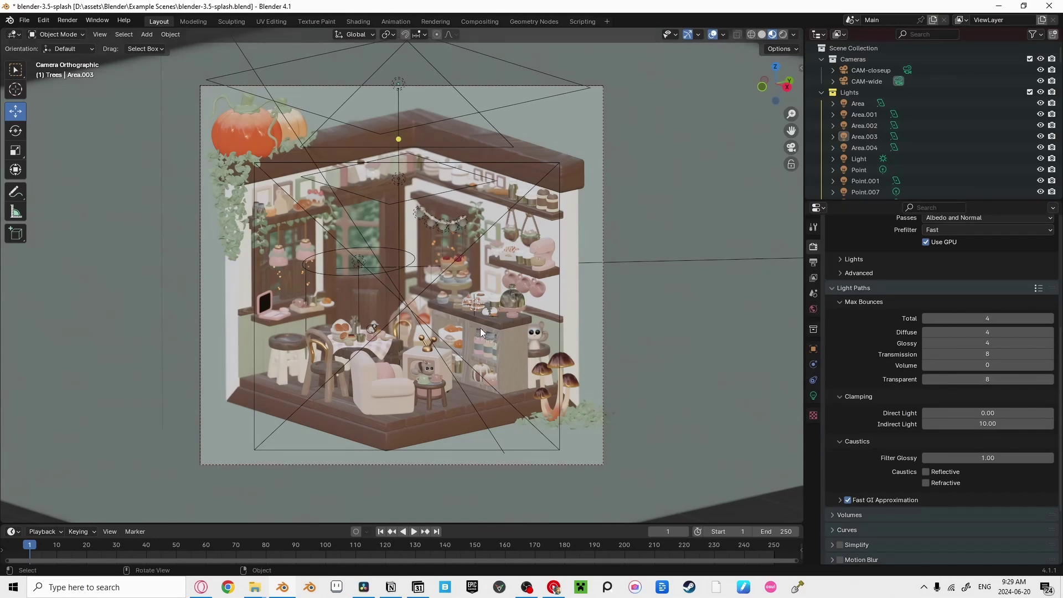
- Collapse the Lights, Light particles and Cameras collections and set Transparent bounces to 3
click(819, 93)
click(820, 103)
click(823, 55)
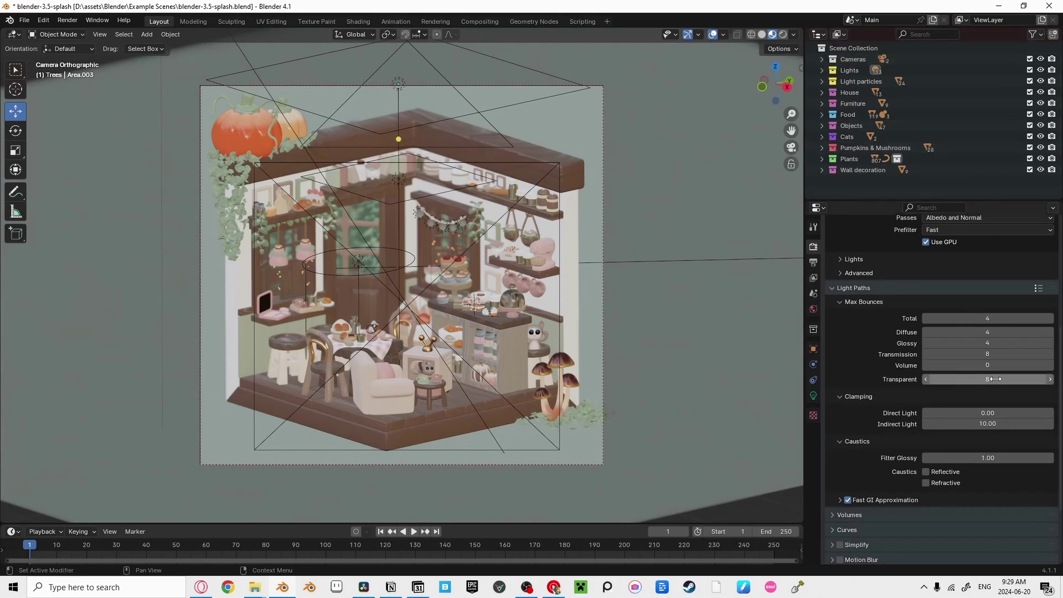
key(Return)
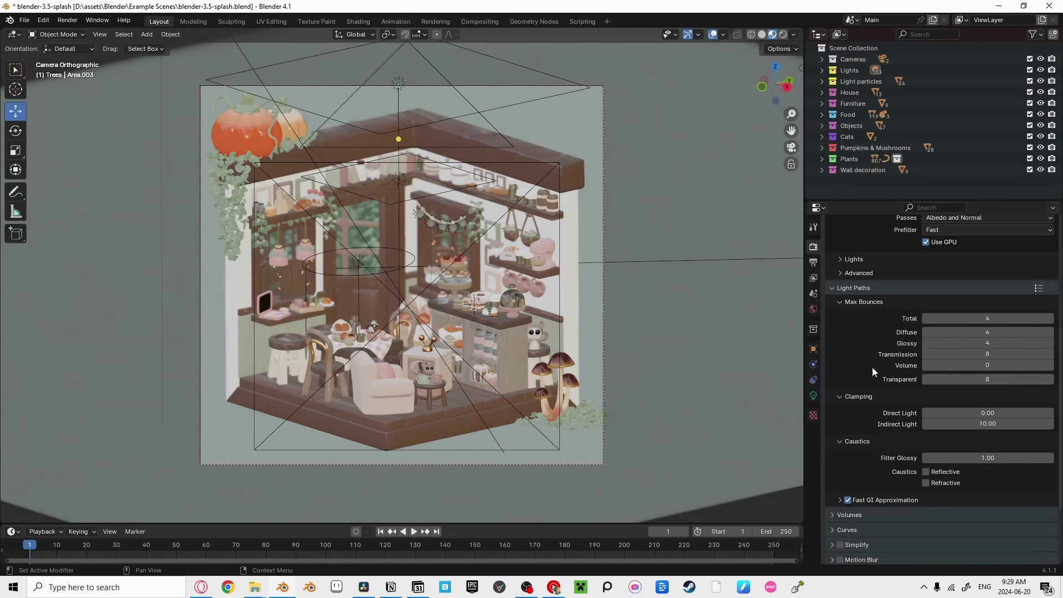
click(948, 379)
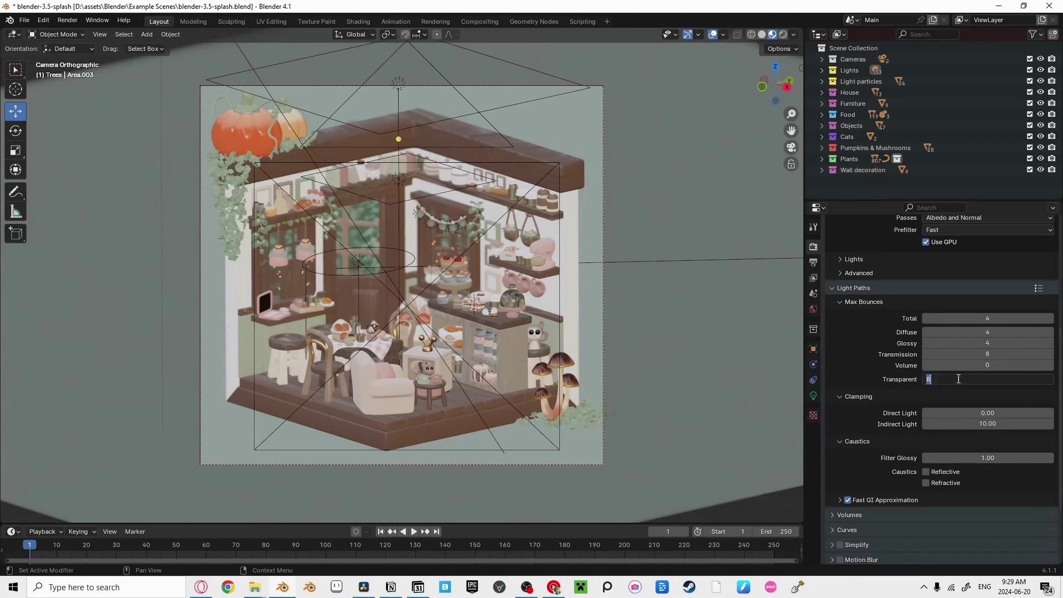
key(Return)
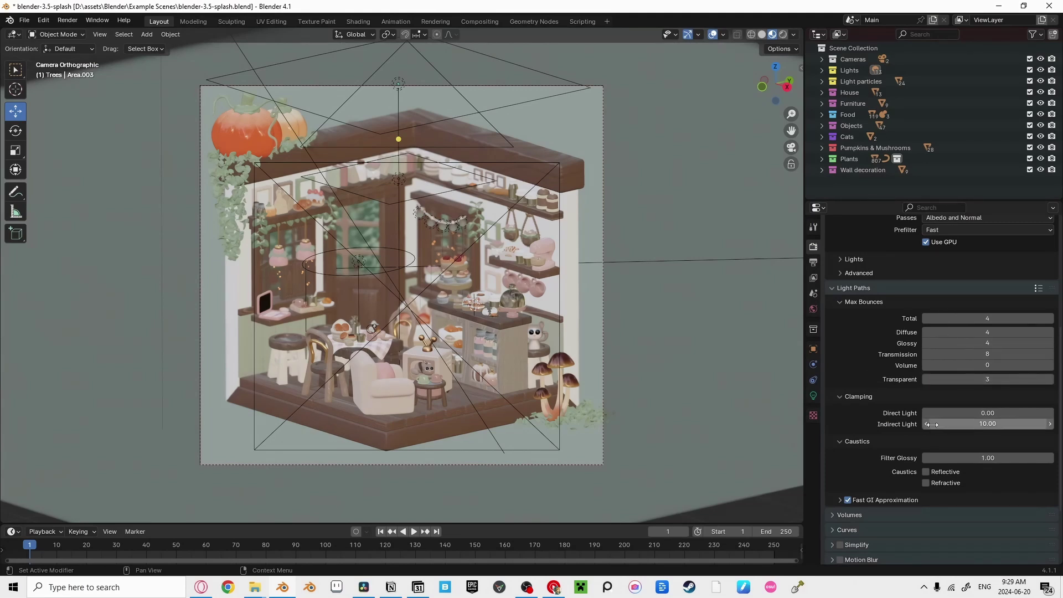
- Open Preferences on the System page showing CUDA with the GTX 1650 GPU
scroll(878, 375, down, 4)
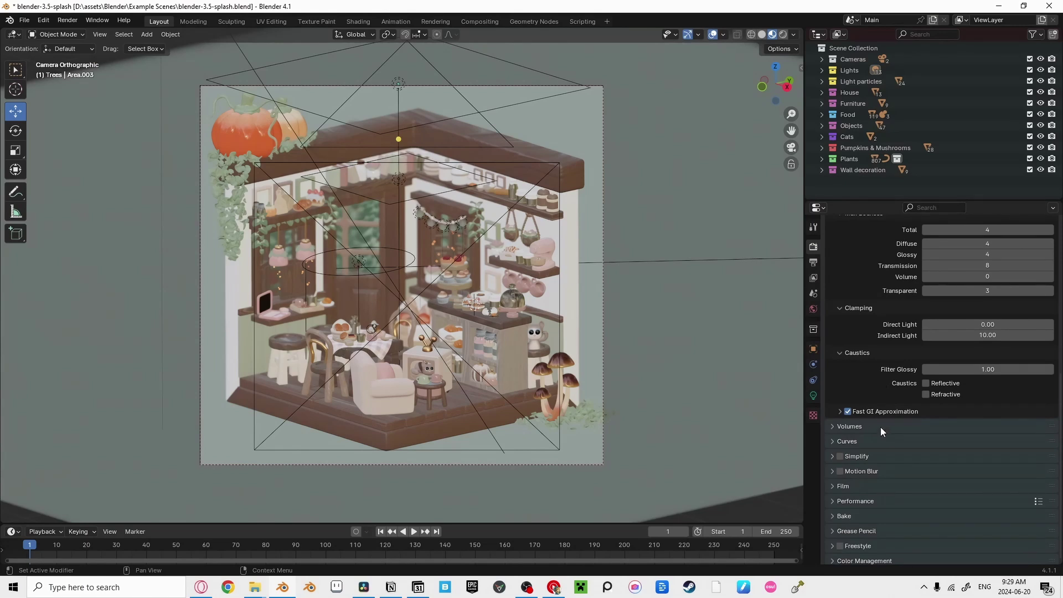
scroll(910, 419, down, 1)
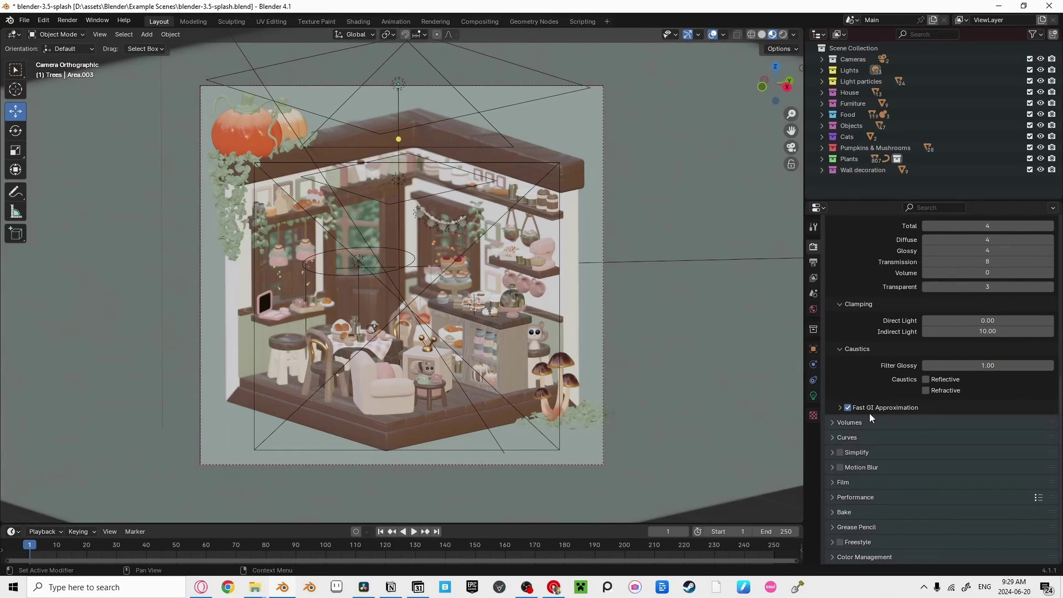
scroll(849, 418, up, 3)
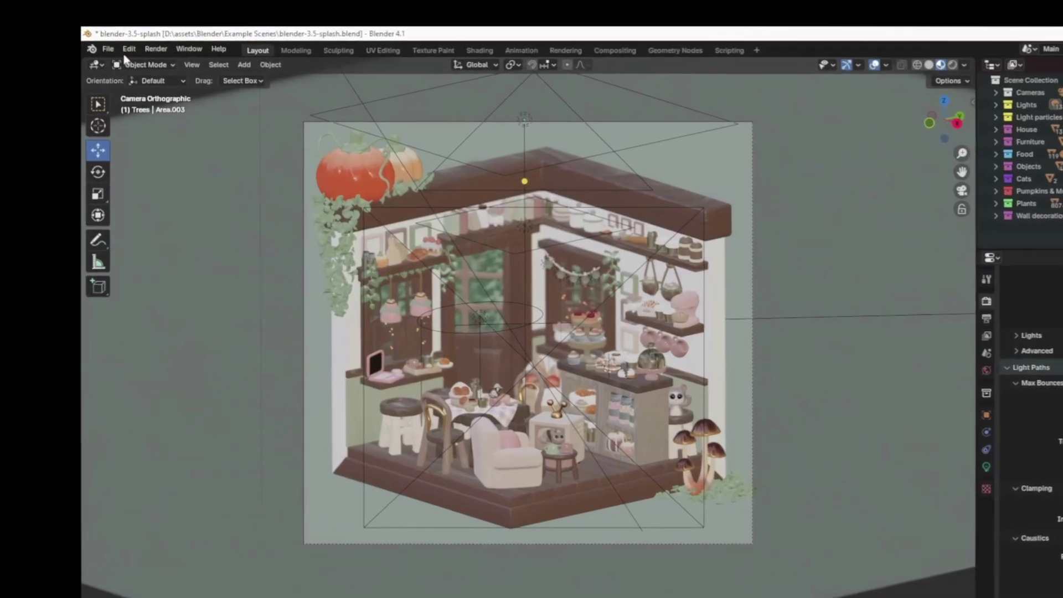
click(368, 126)
click(429, 347)
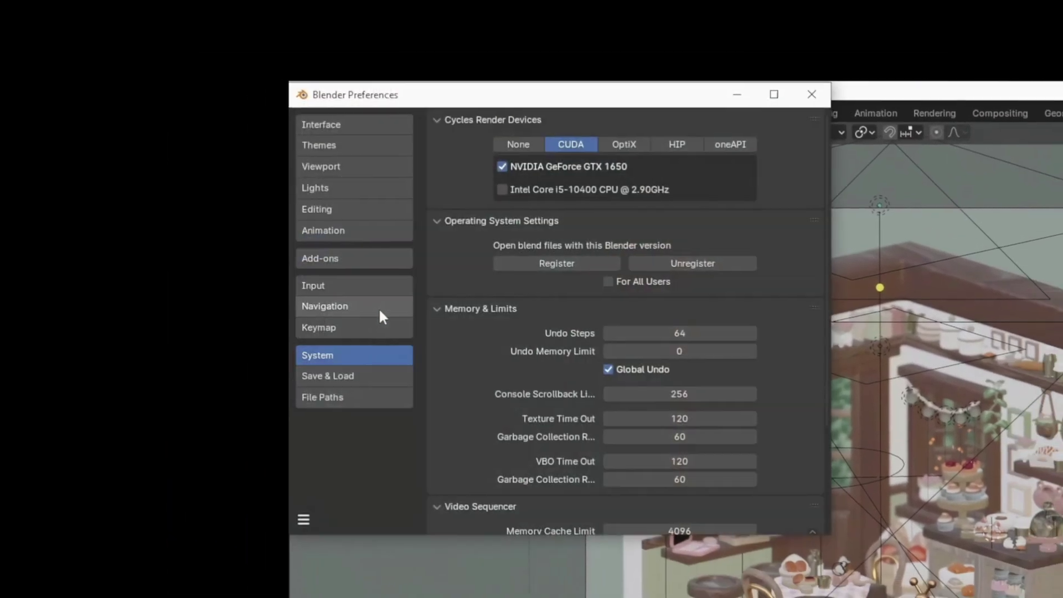
click(505, 189)
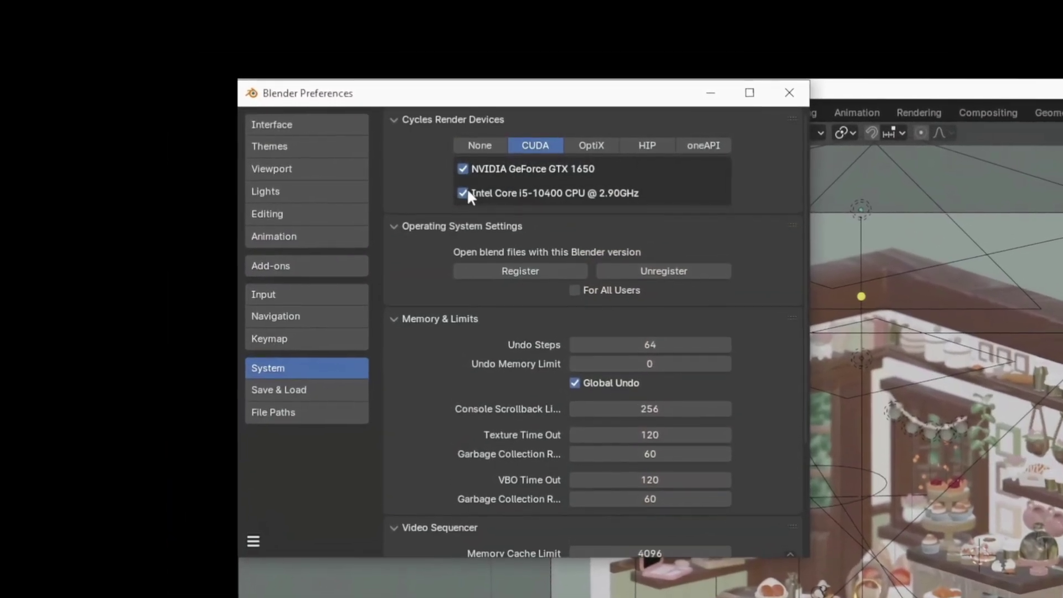
click(464, 193)
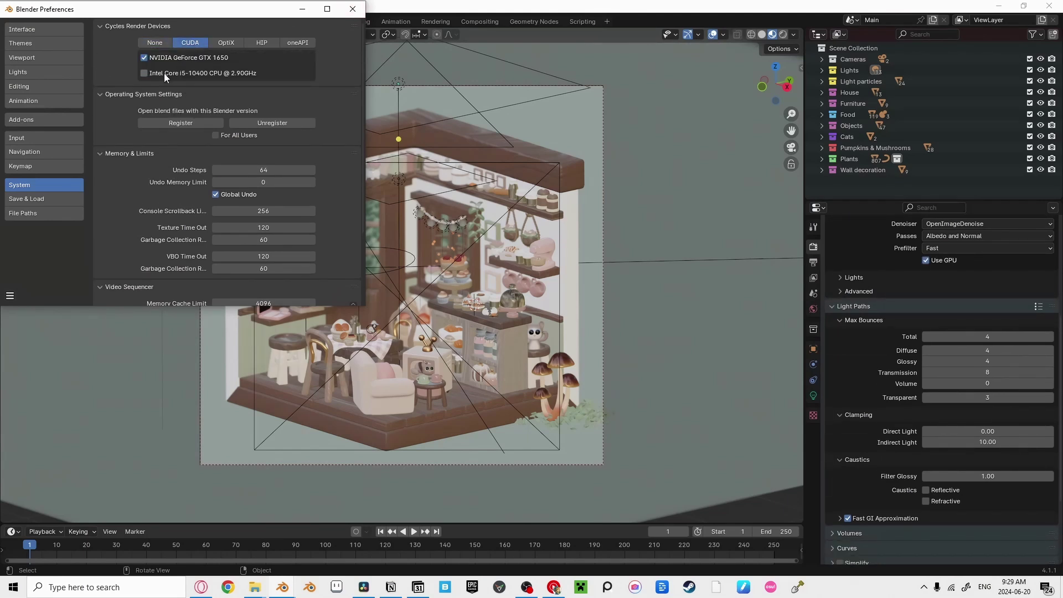
click(347, 12)
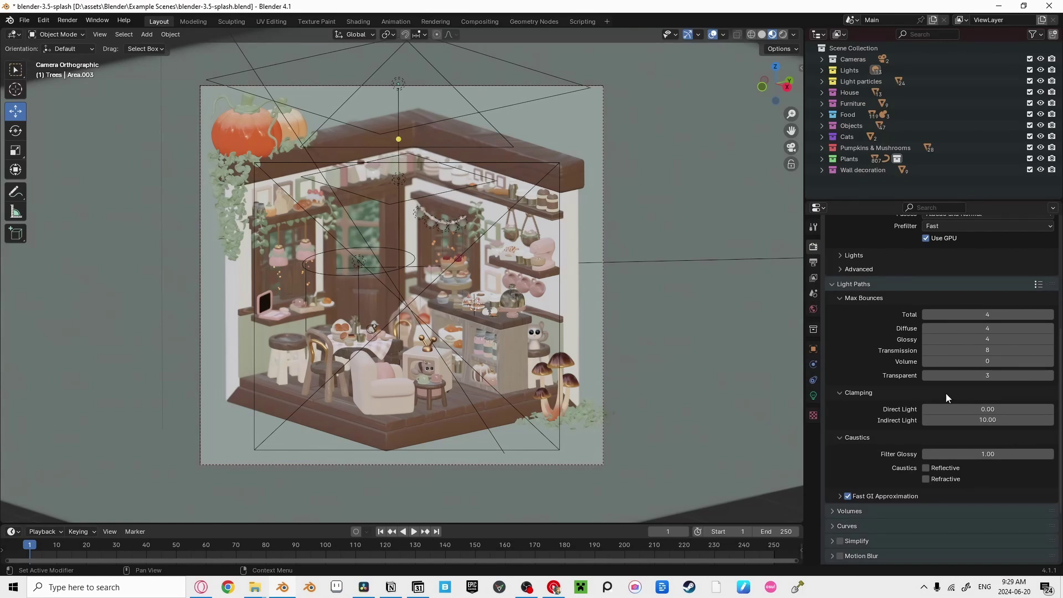
- Enable viewport Scrambling Distance in Advanced sampling and let it adjust automatically
scroll(945, 393, down, 4)
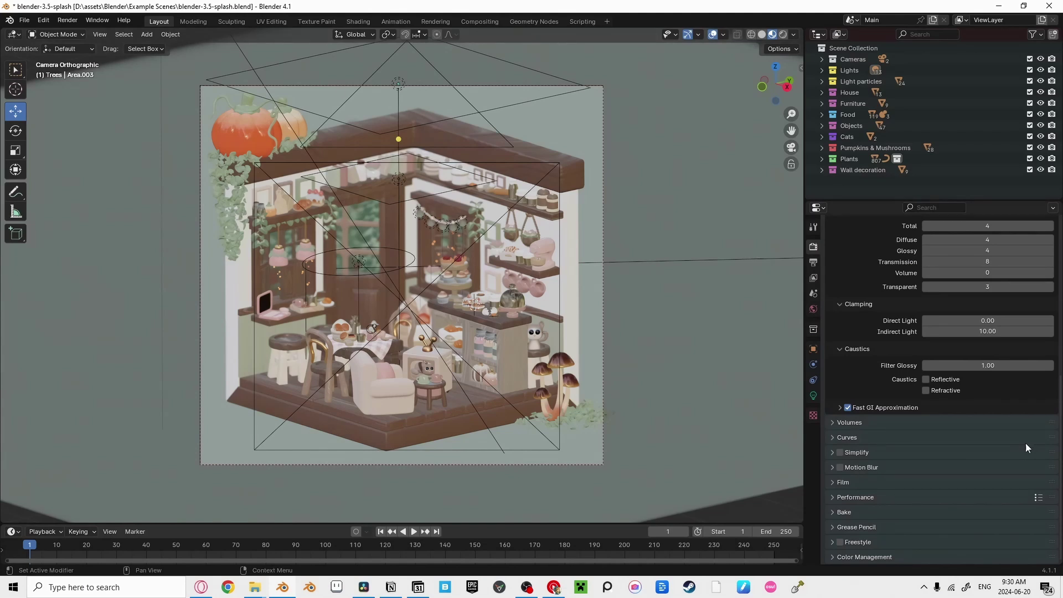
scroll(911, 449, up, 9)
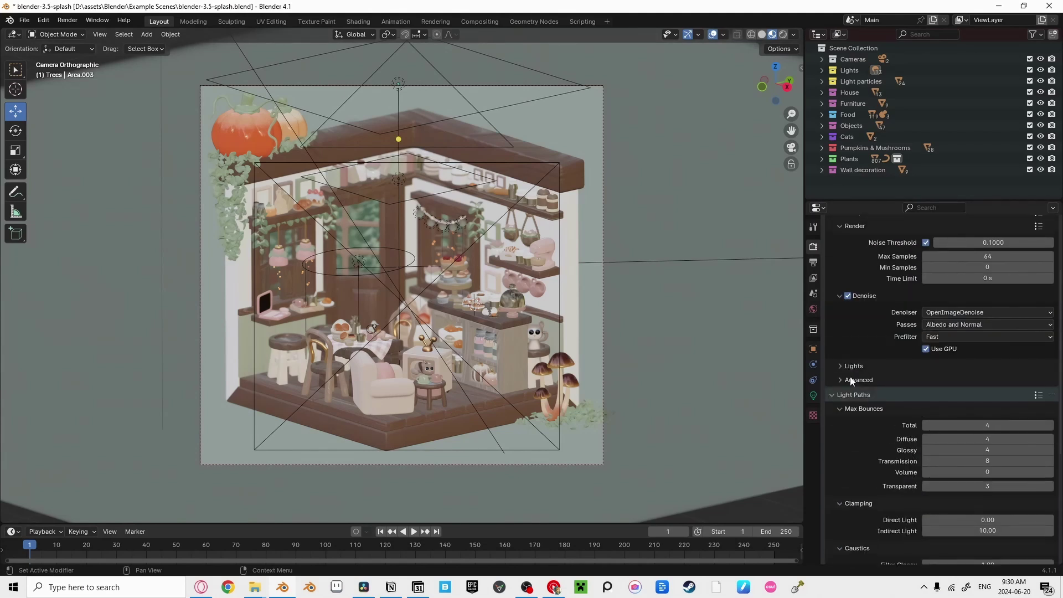
scroll(845, 396, up, 4)
click(857, 473)
scroll(875, 454, down, 4)
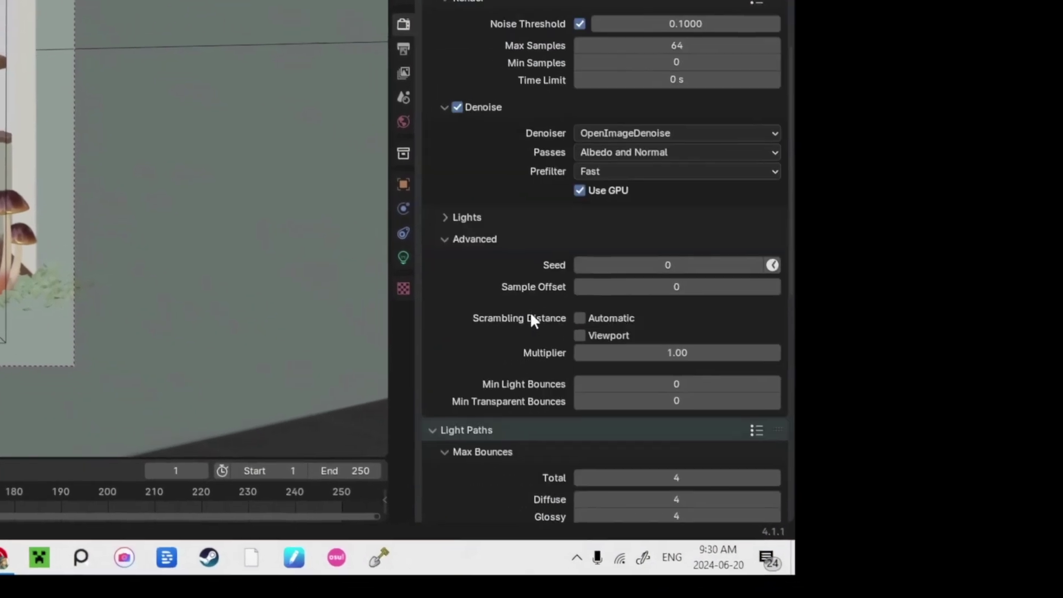
click(596, 335)
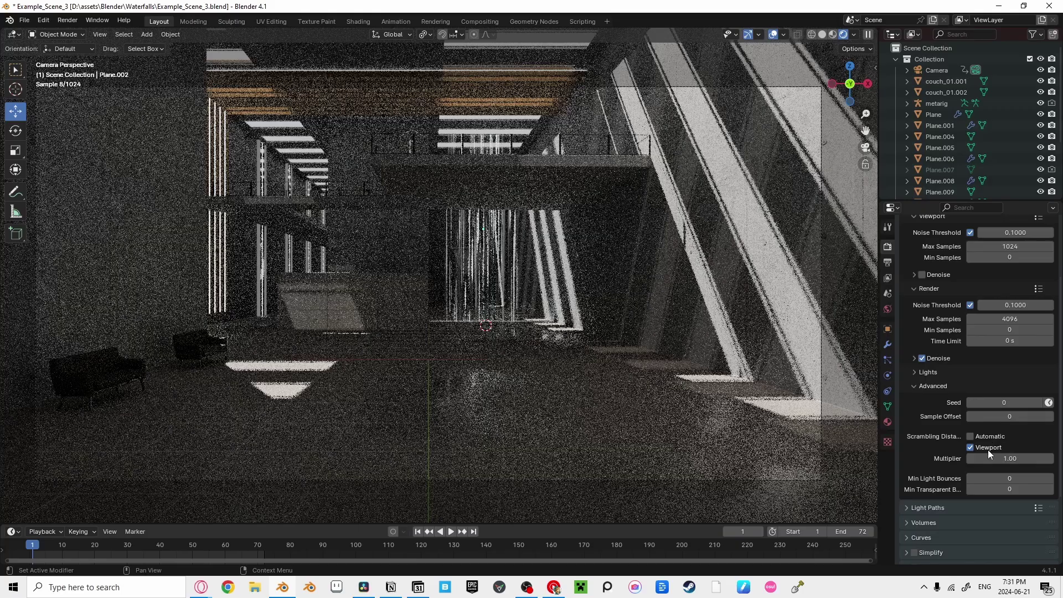
click(988, 439)
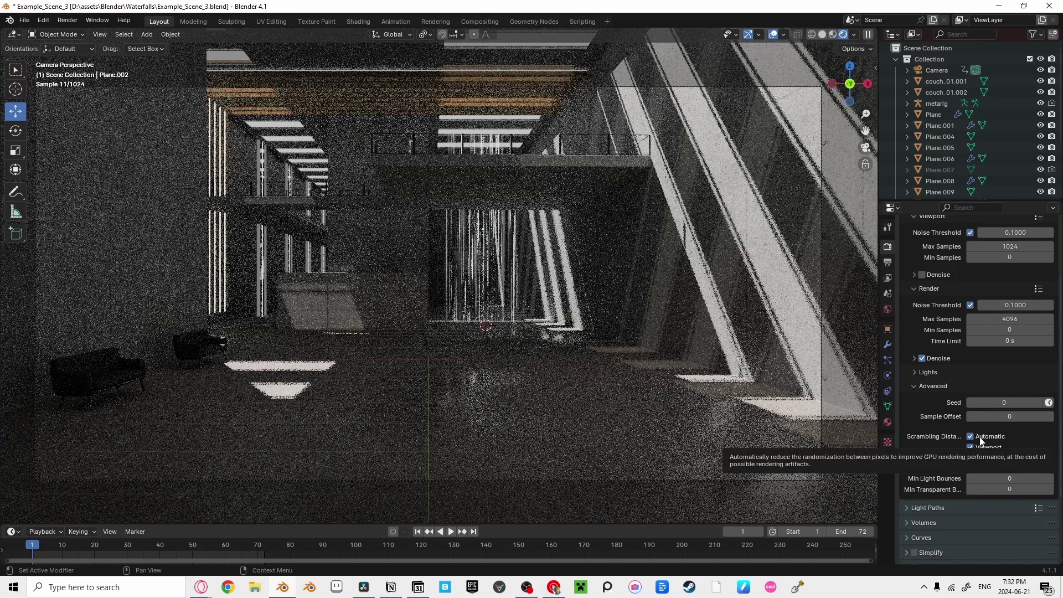
- Scroll down the render settings to bring the Performance section into view
click(38, 547)
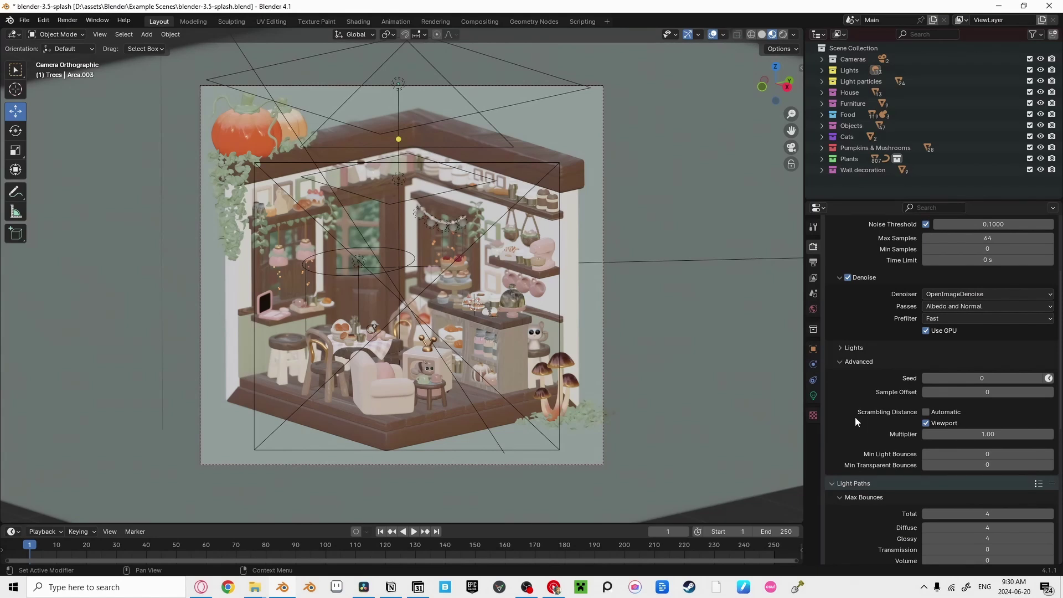
scroll(855, 421, down, 1)
scroll(856, 411, down, 1)
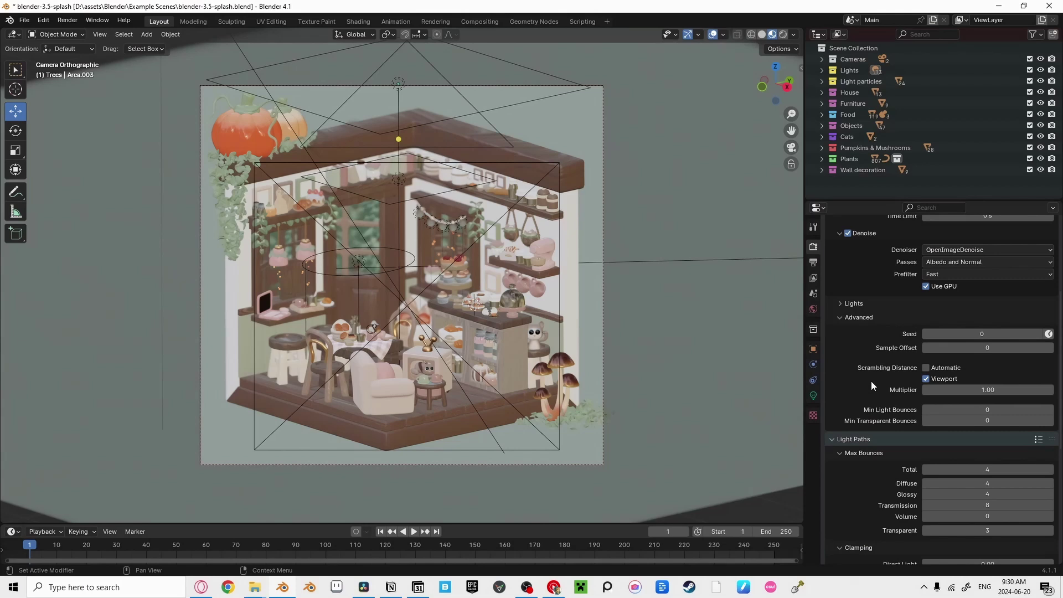
scroll(871, 380, down, 15)
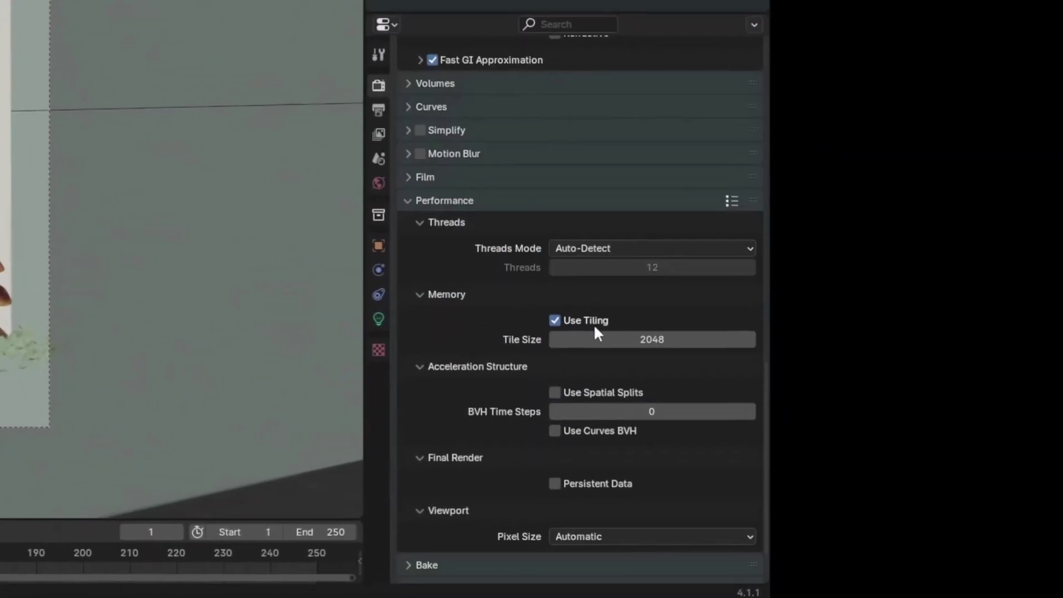
- Try tile sizes of 64 and 256, then set Tile Size back to 2048
click(601, 339)
click(618, 358)
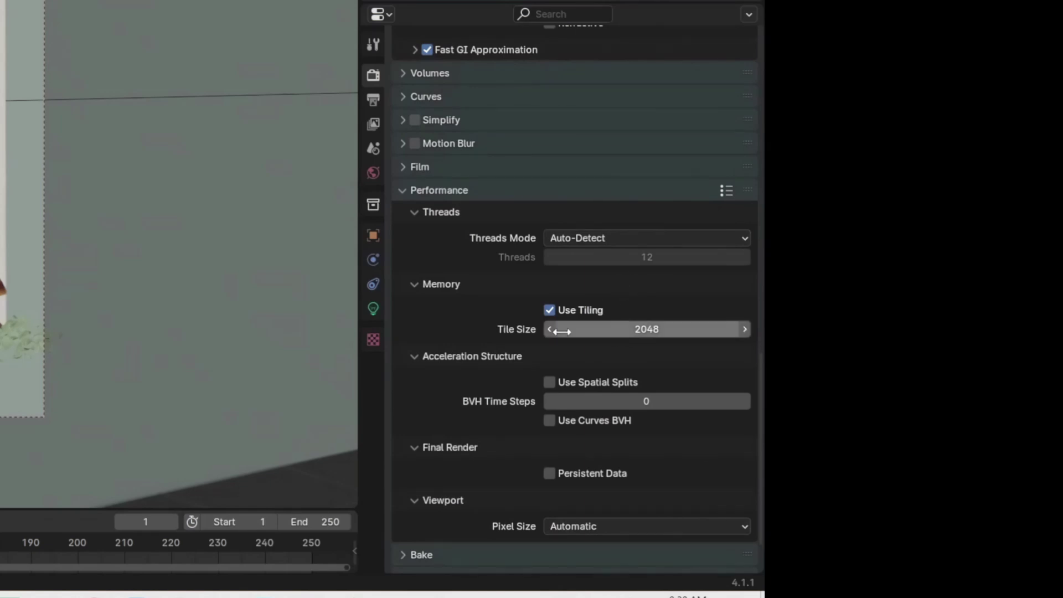
click(565, 332)
click(394, 315)
click(615, 331)
text(64)
key(Return)
click(622, 327)
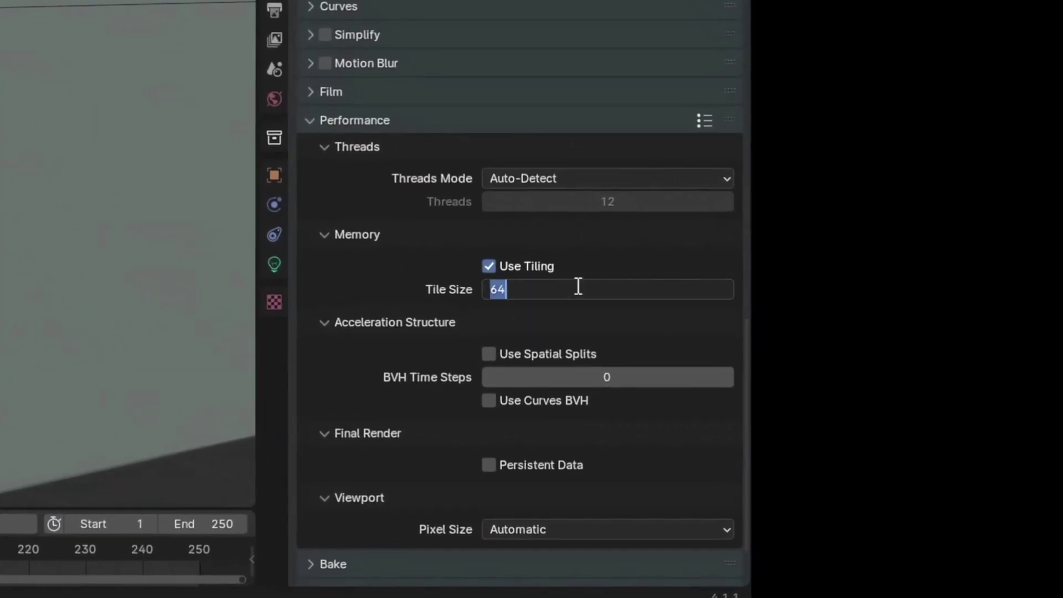
text(256)
key(Return)
click(585, 281)
text(2048)
key(Return)
- Turn on Persistent Data, curve-optimized BVH and BVH spatial splits
scroll(407, 301, down, 3)
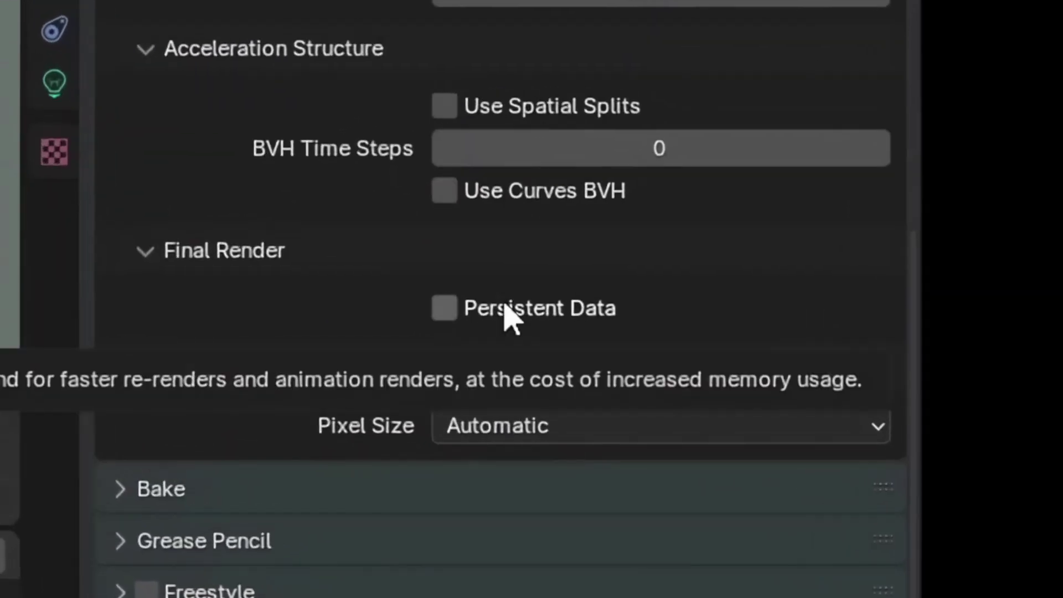
click(510, 317)
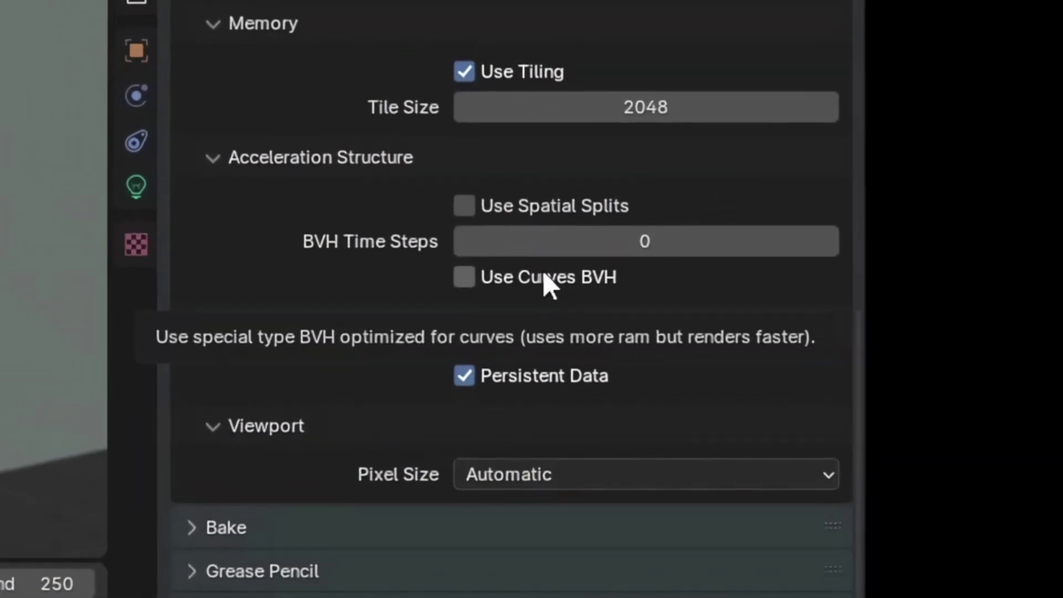
click(544, 274)
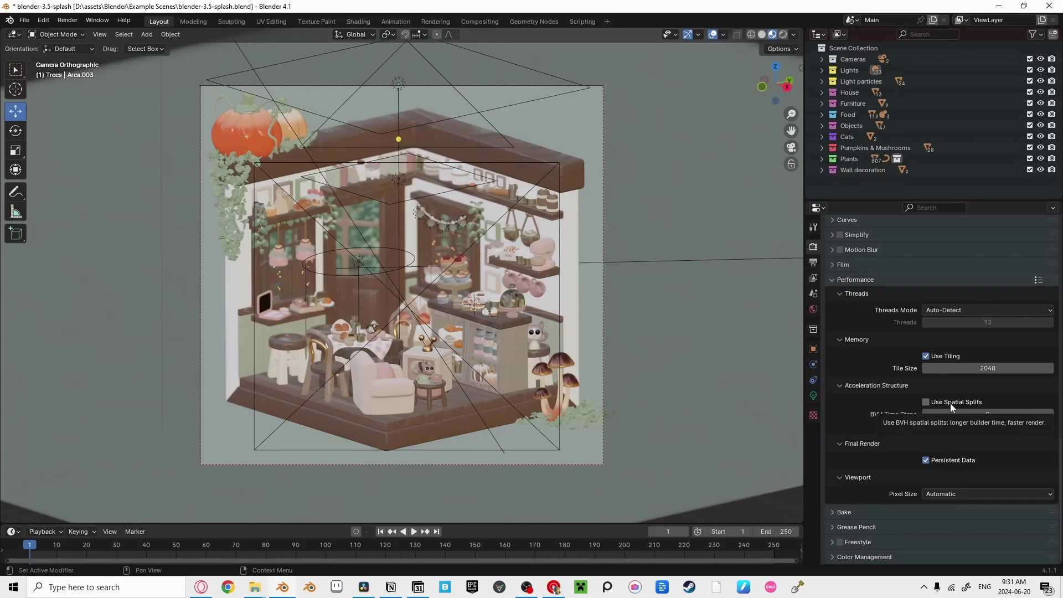
click(950, 408)
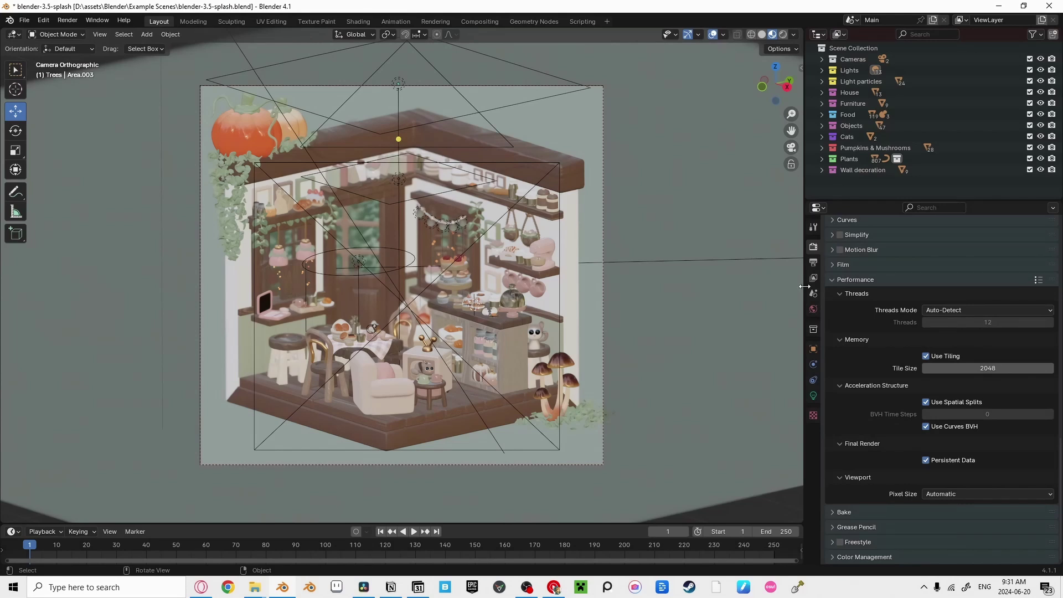
- Select the counter object Furniture.007 and frame it in the view
scroll(868, 331, up, 20)
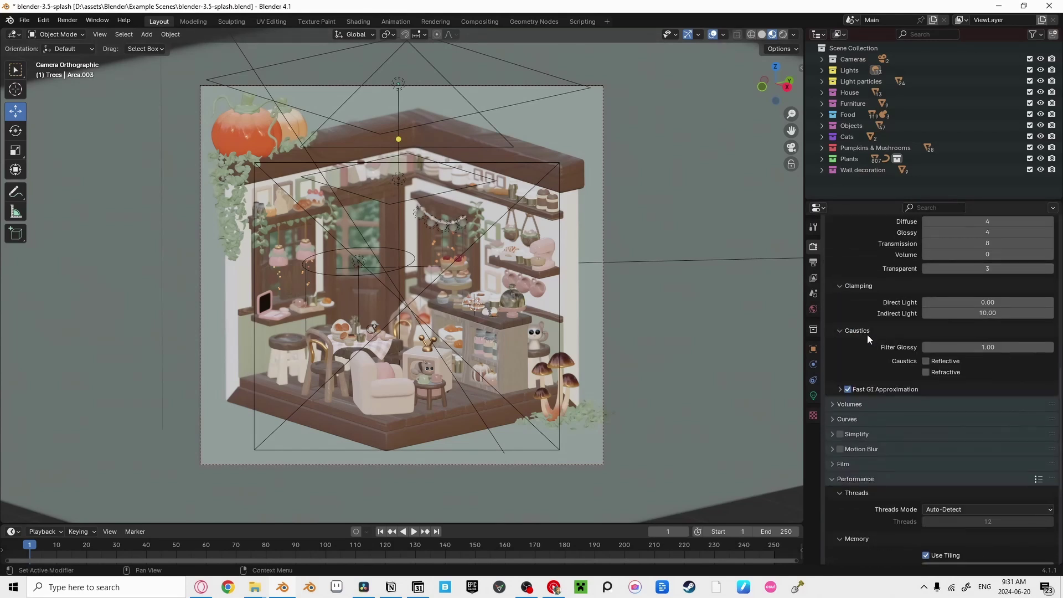
middle_drag(463, 346, 440, 334)
scroll(440, 334, up, 4)
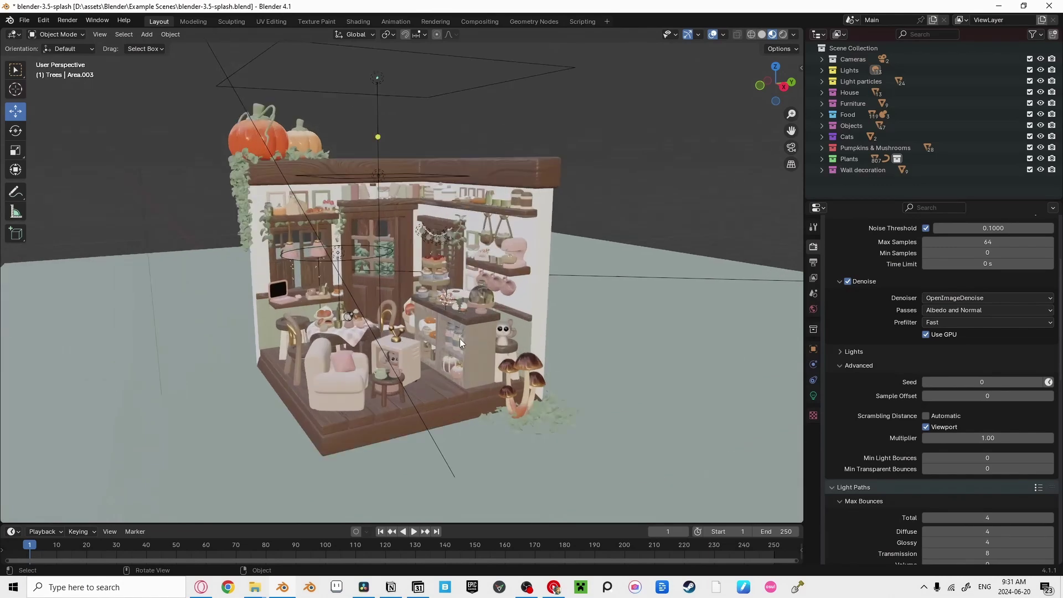
click(467, 333)
key(KP_Decimal)
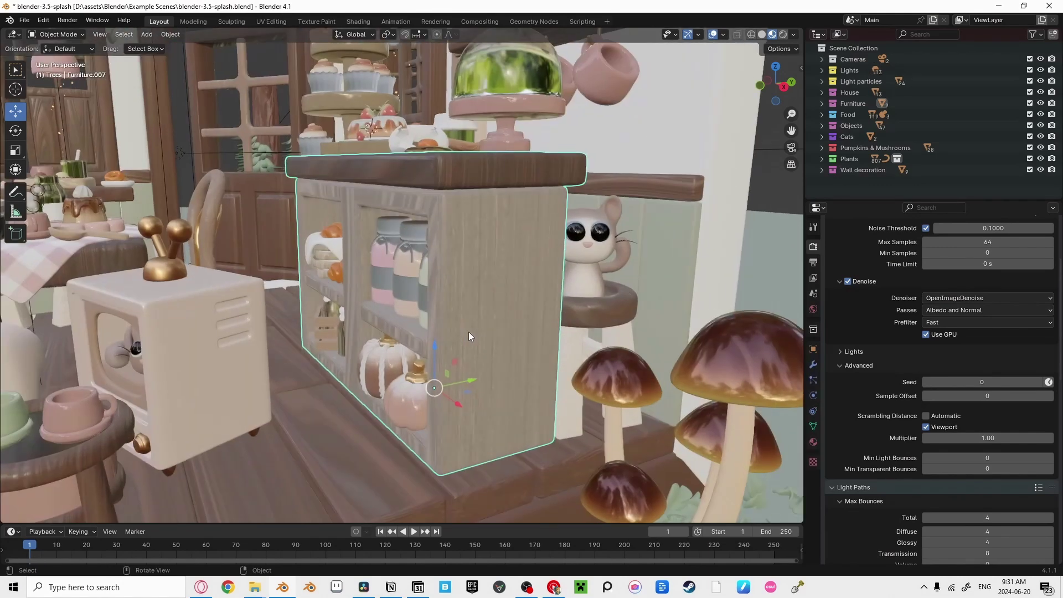
scroll(468, 331, down, 4)
scroll(469, 331, up, 2)
scroll(885, 374, down, 12)
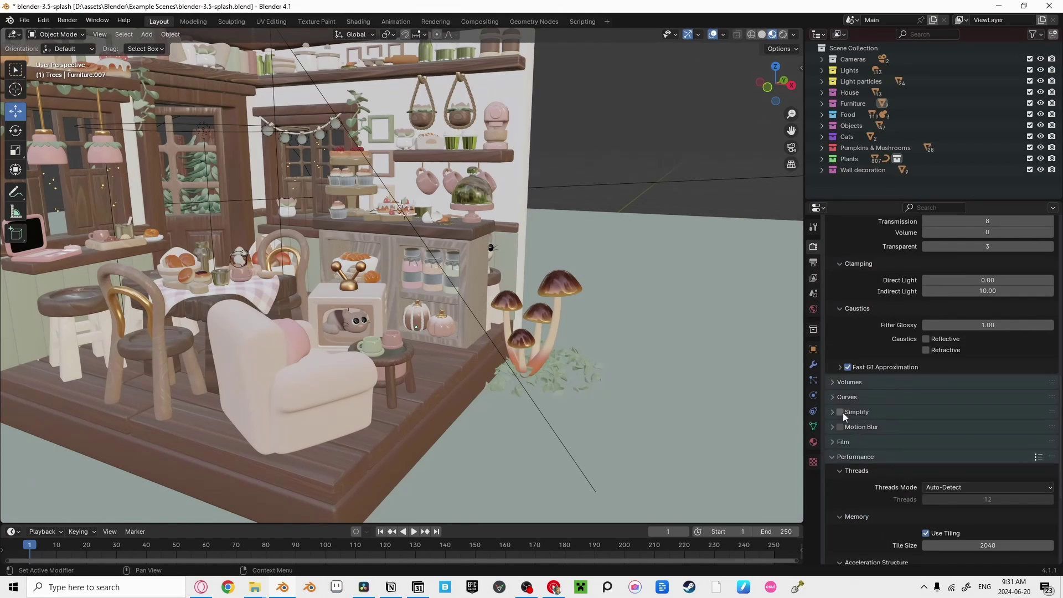
- Enable Simplify and set the Render Texture Limit to 512
click(833, 411)
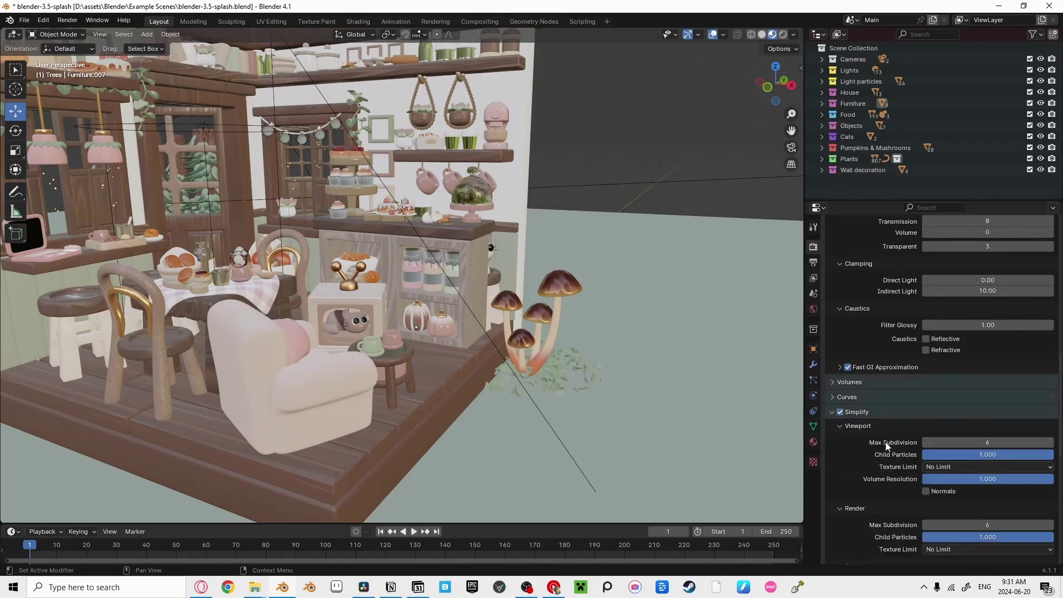
scroll(880, 437, down, 3)
click(954, 483)
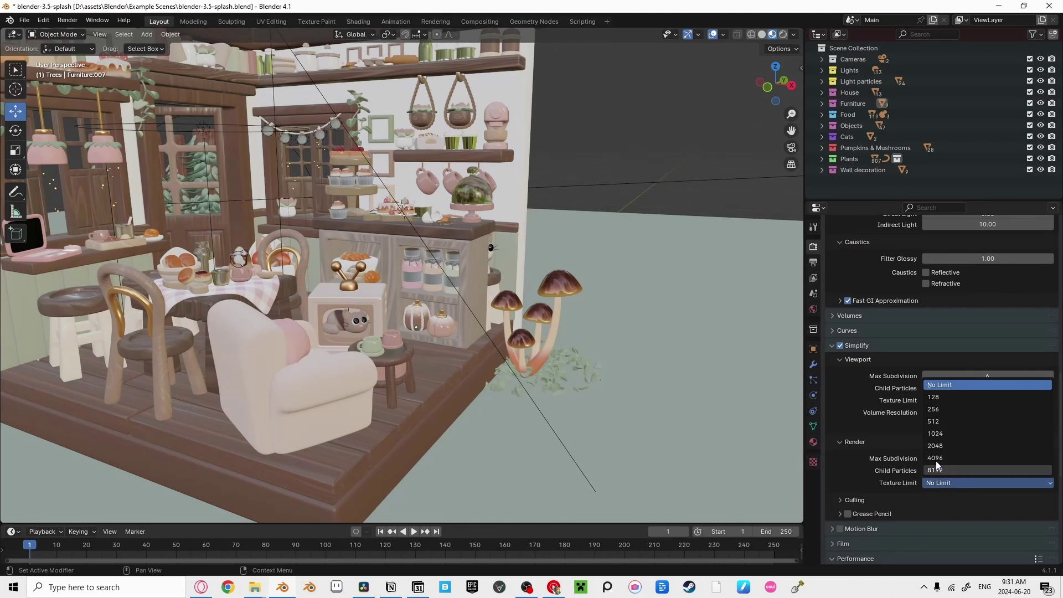
click(951, 421)
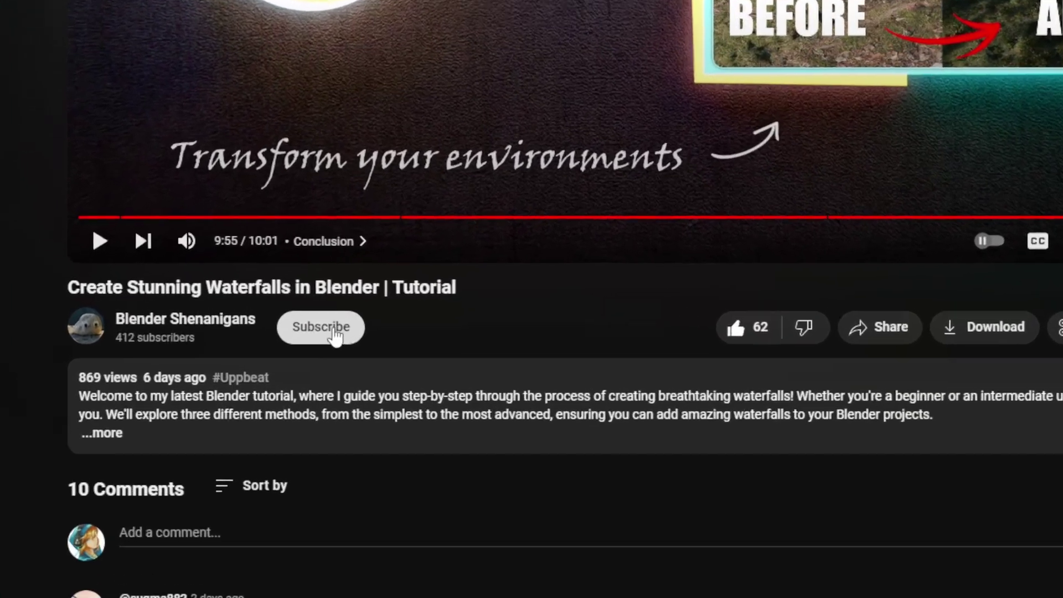
- Subscribe to the video's channel with all notifications turned on
click(202, 320)
click(347, 335)
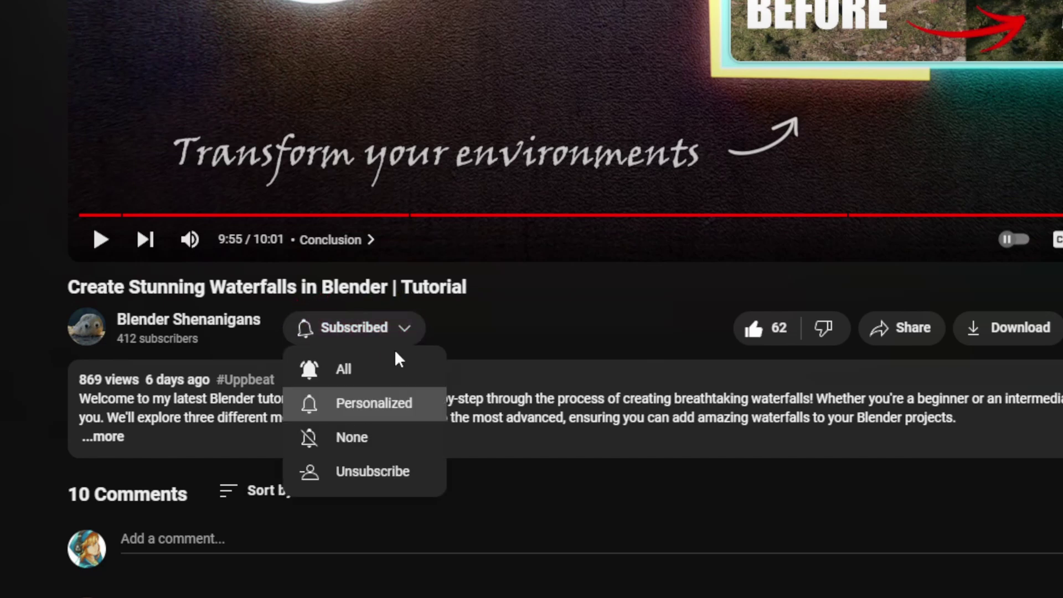
click(392, 368)
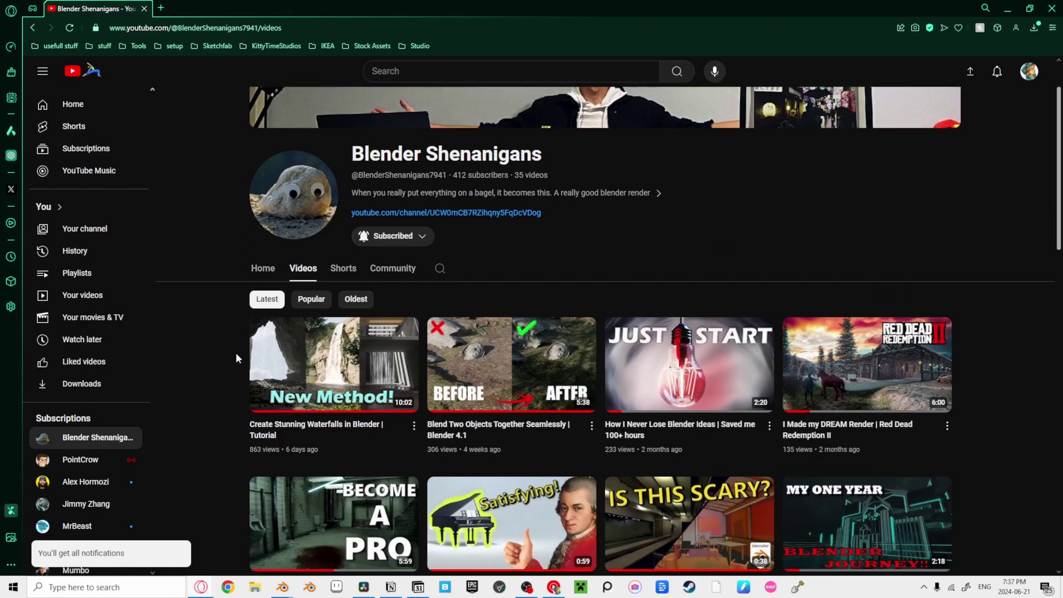
- Post the comment 'ur ugly' under the waterfall tutorial video
scroll(237, 343, down, 3)
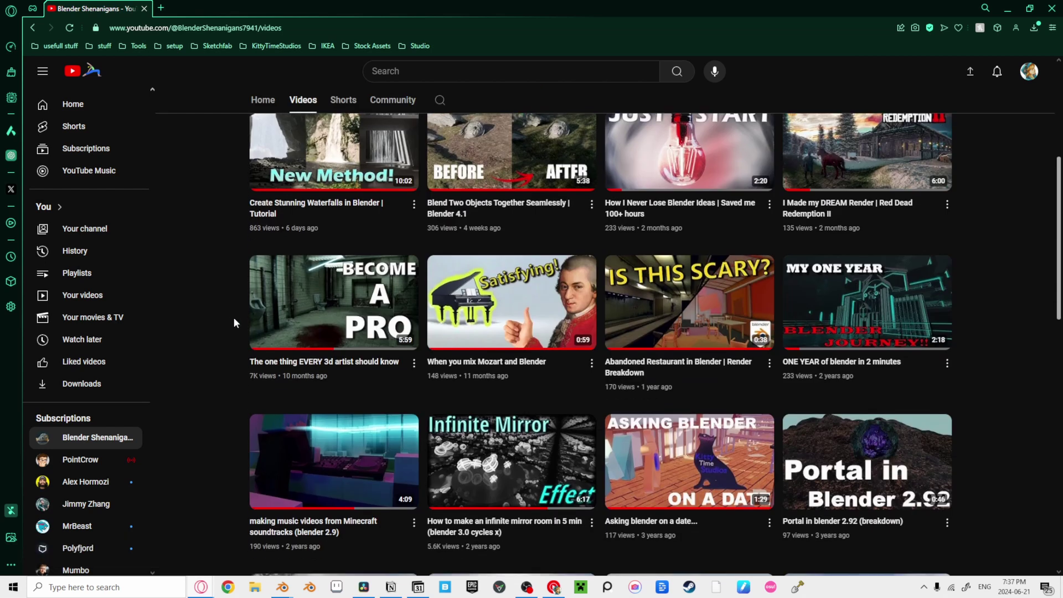
scroll(240, 323, down, 5)
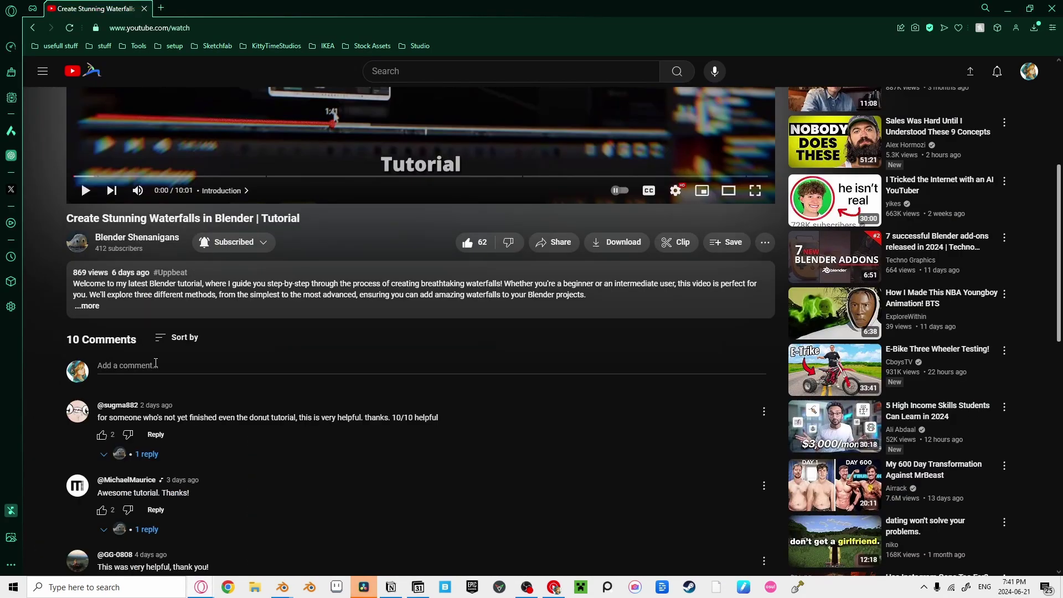
click(156, 364)
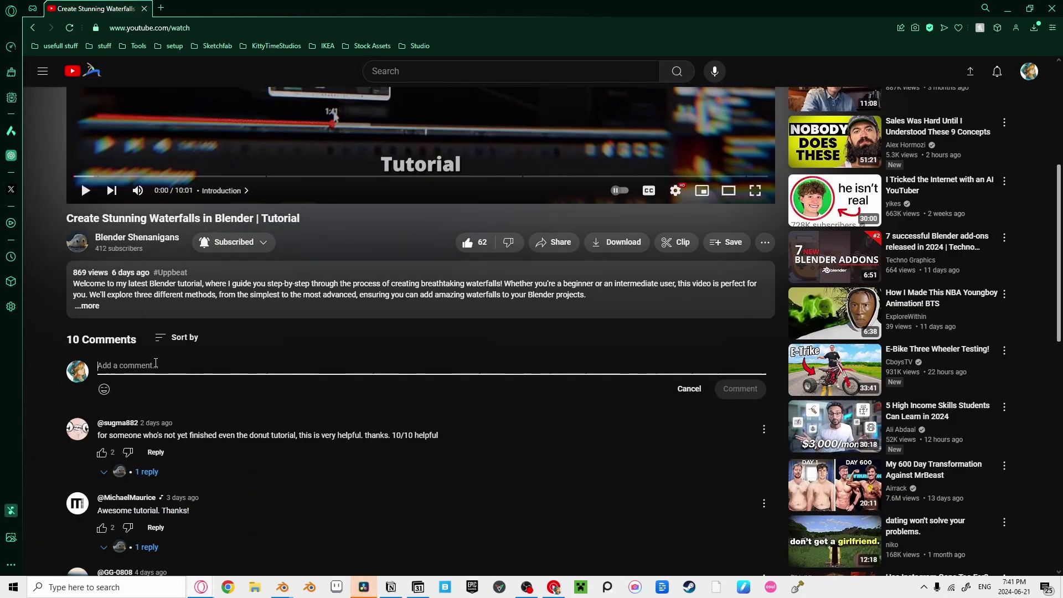
text(ur ugl)
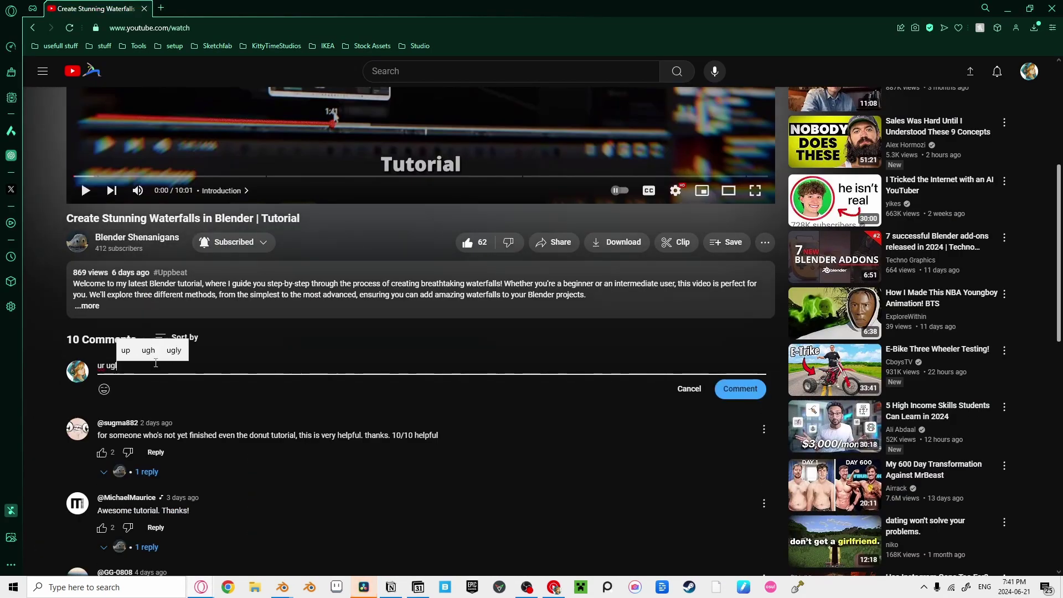
text(y)
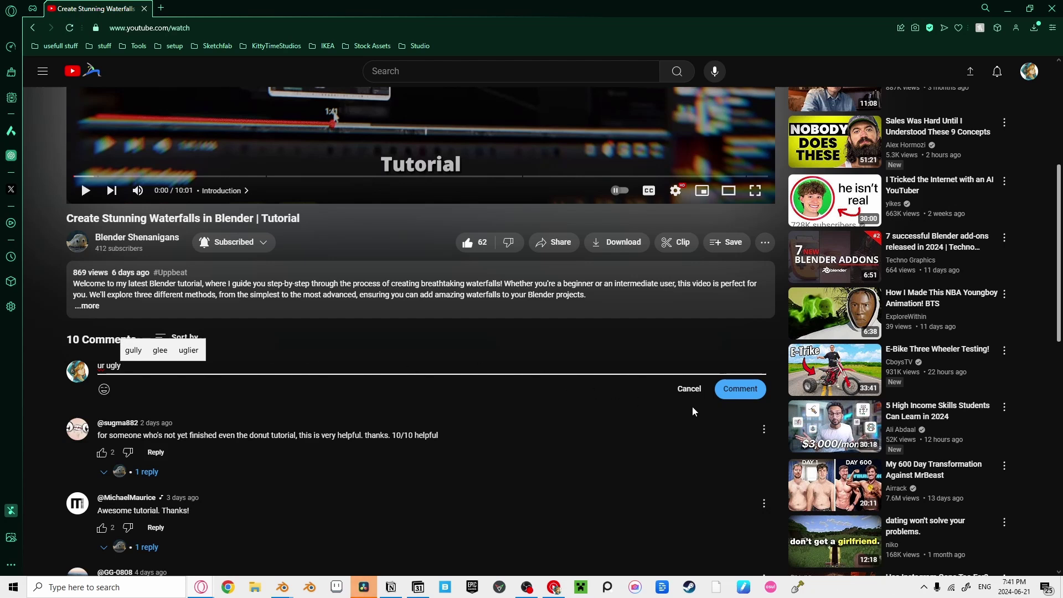
click(740, 389)
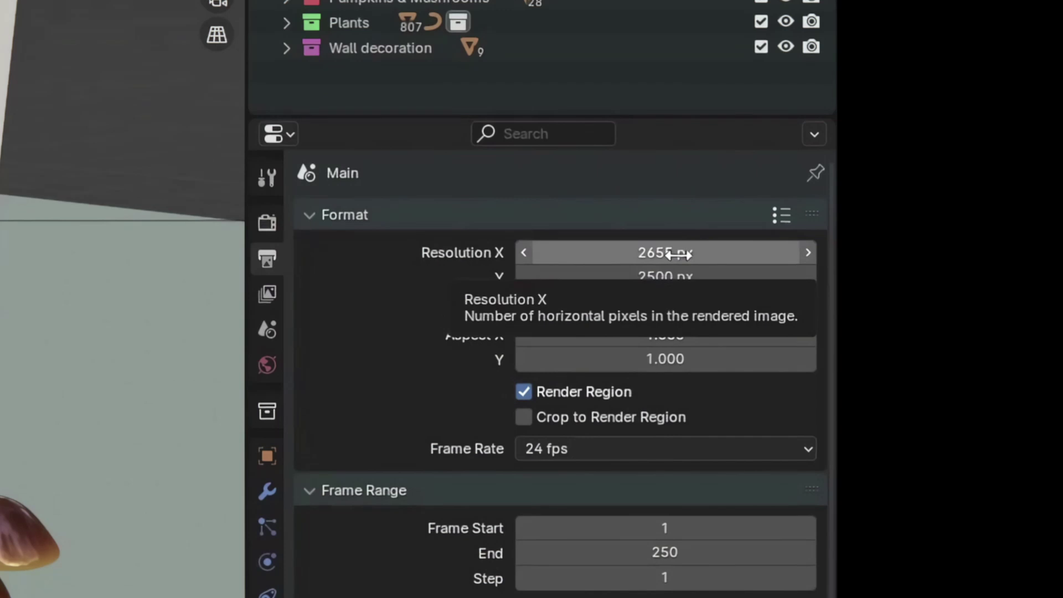
- Halve the render resolution to 1328 × 1250 px using /2 in both fields
click(679, 255)
key(End)
text(/2)
key(Return)
click(672, 270)
key(End)
text(/2)
key(Return)
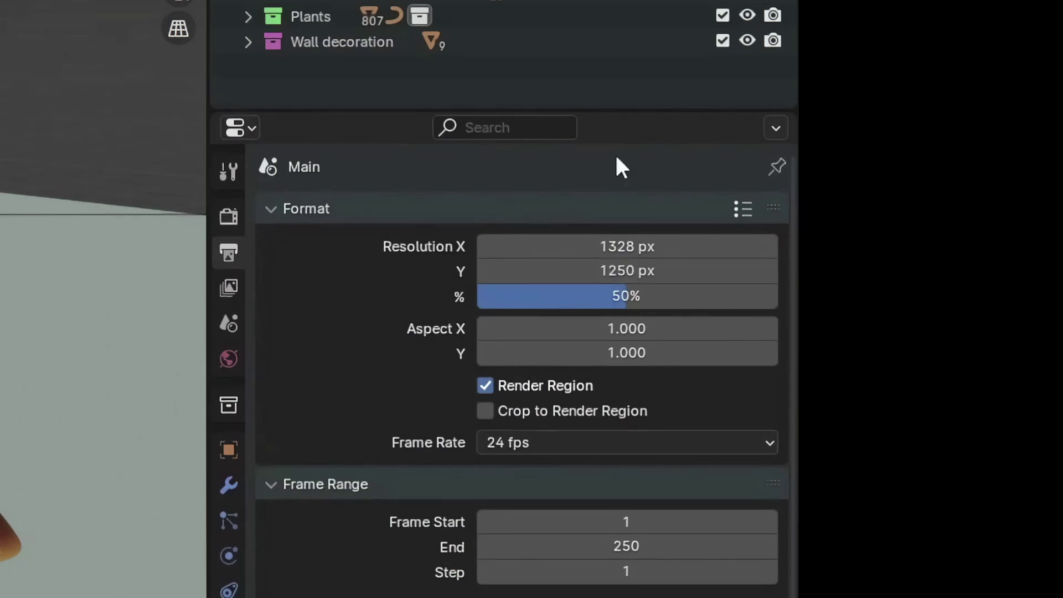
- Double the resolution back to 2656 × 2500 px with *2, keeping 50% scale
click(646, 242)
key(End)
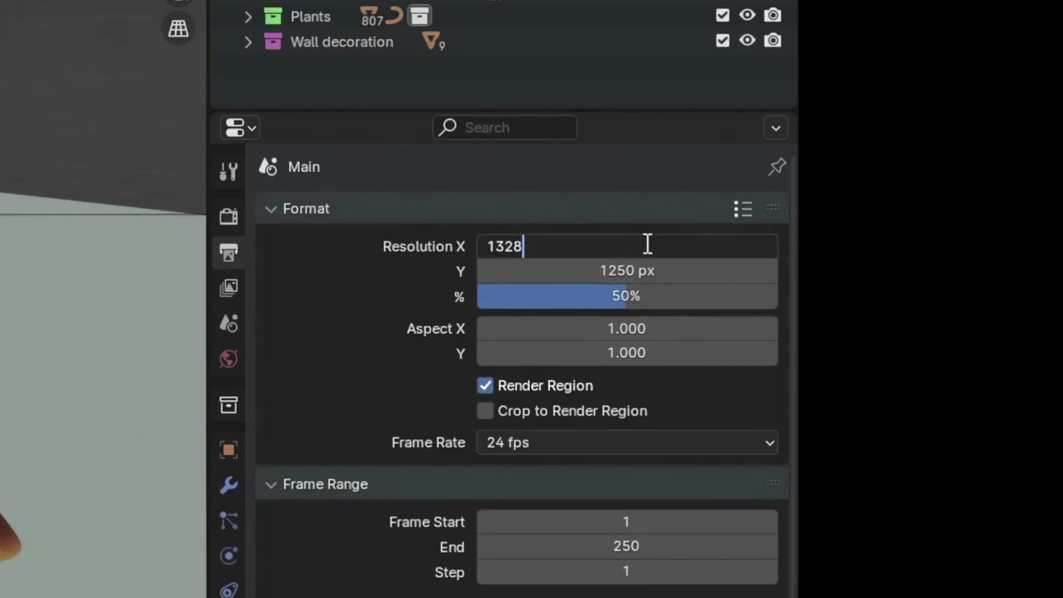
text(*2)
key(Return)
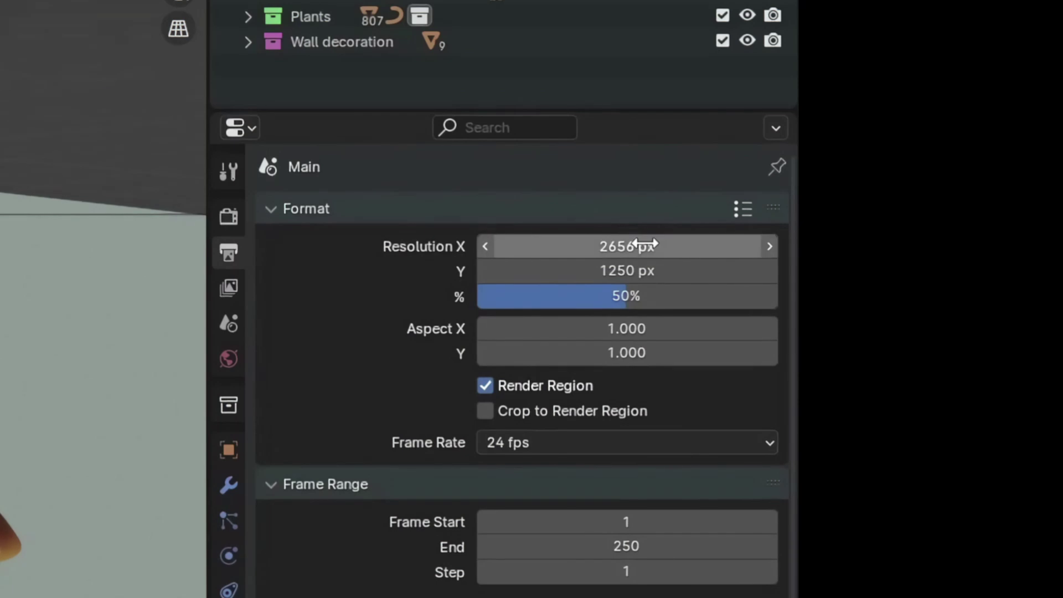
click(670, 264)
key(End)
text(*2)
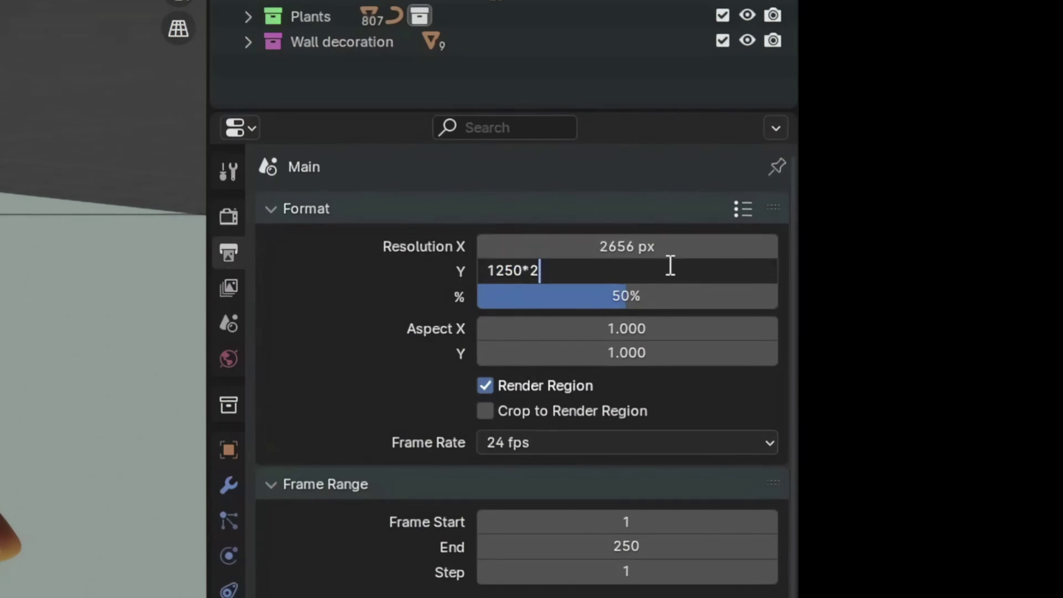
key(Return)
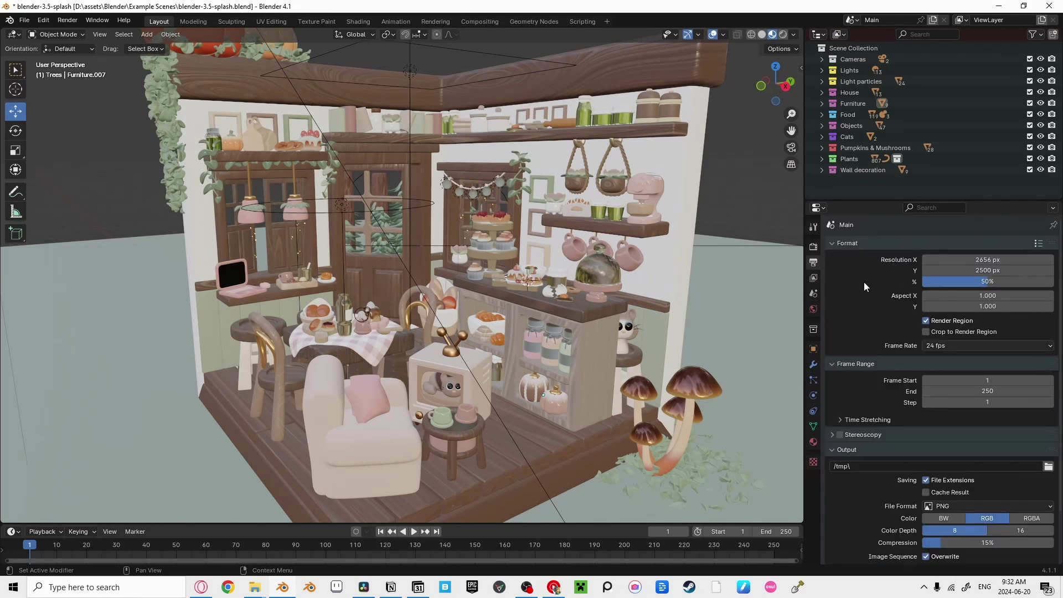
- Run File > Clean Up > Recursive Unused Data-Blocks, then orbit around the cozy room
scroll(864, 281, down, 3)
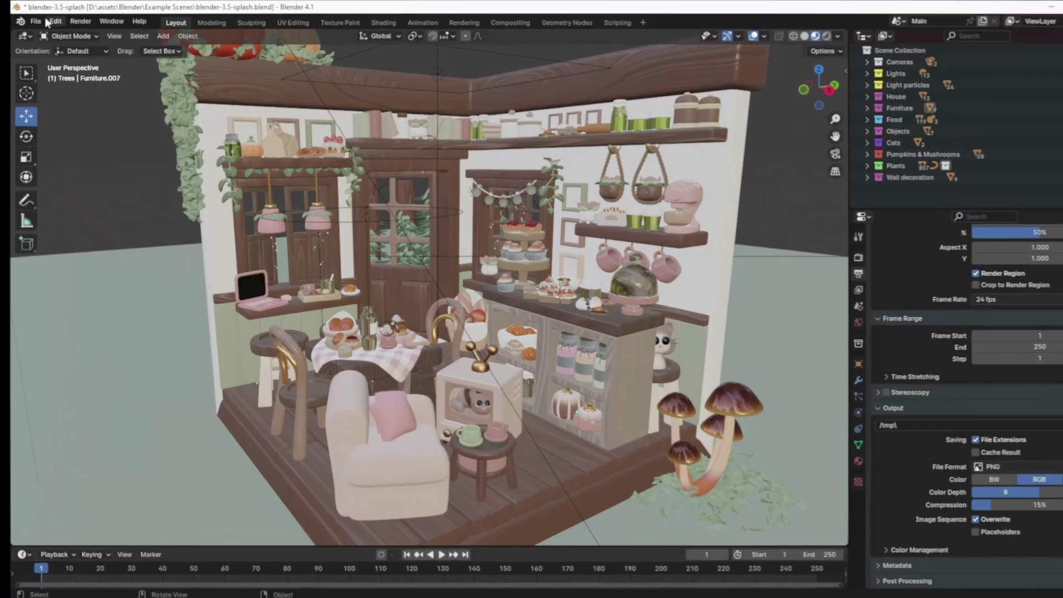
click(24, 20)
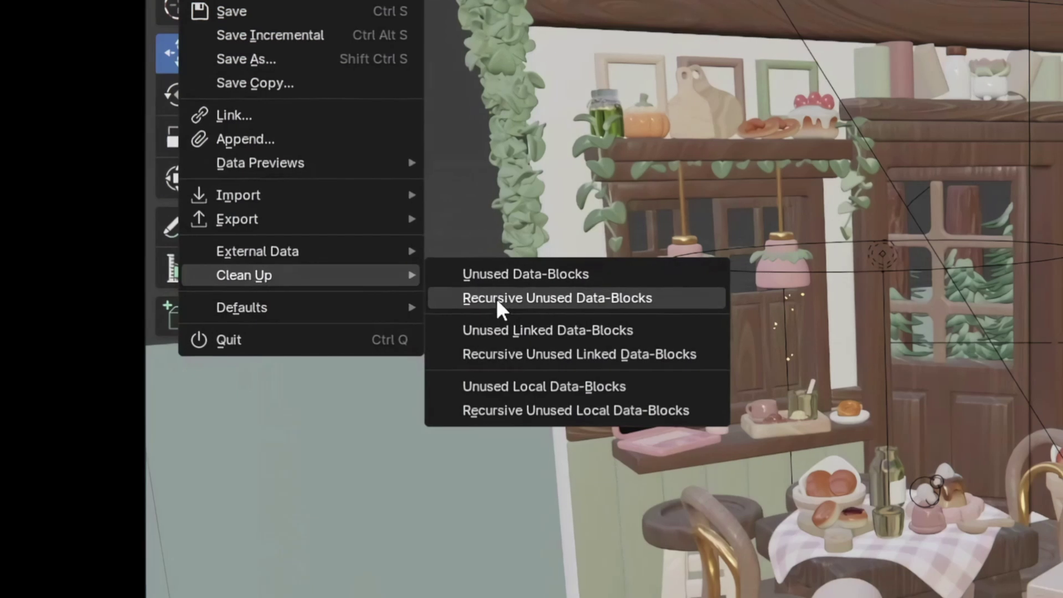
click(706, 319)
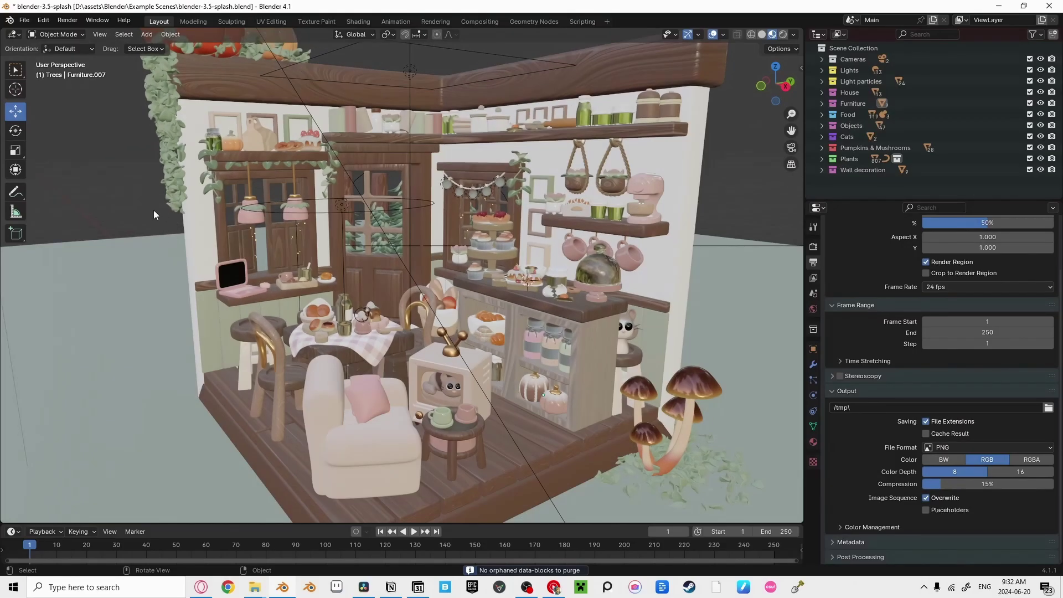
mouse_move(151, 214)
middle_down()
mouse_move(168, 217)
mouse_move(158, 215)
middle_up()
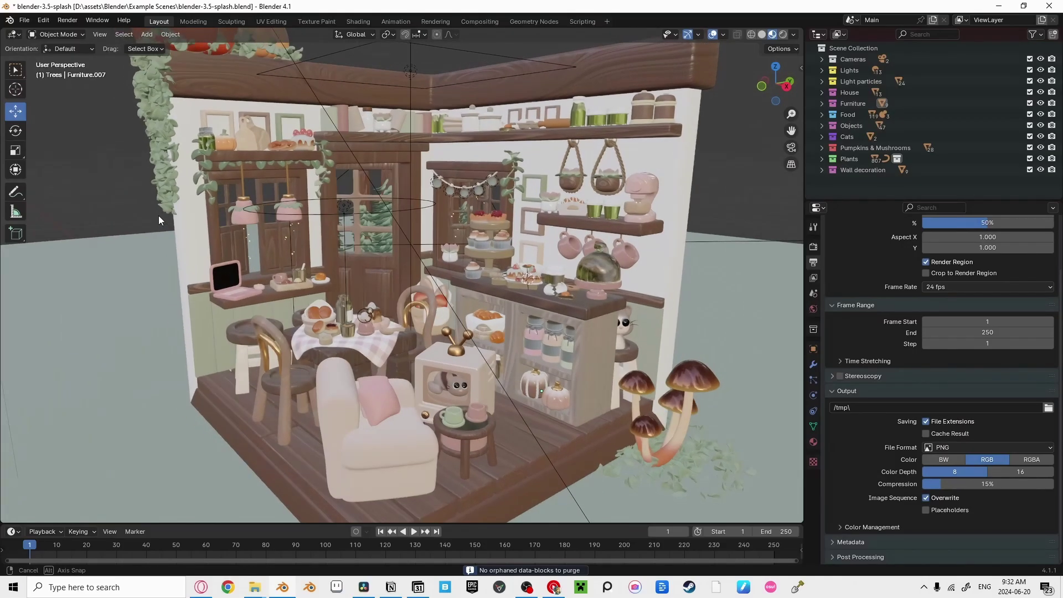
middle_drag(159, 214, 188, 221)
- Set output to OpenEXR with the DWAA (lossy) codec at Float (Half) color depth
click(966, 447)
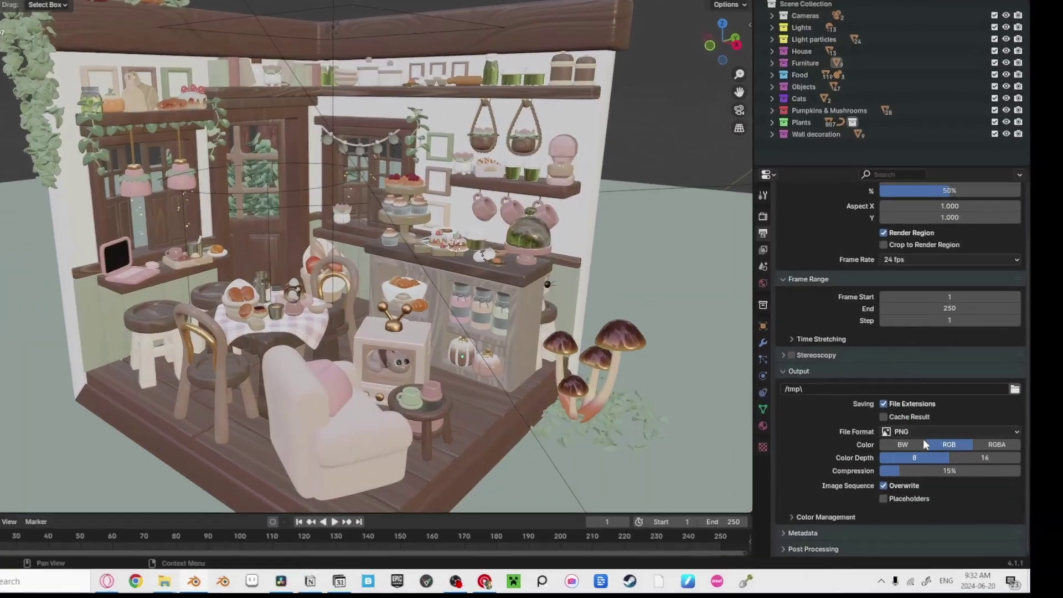
click(596, 271)
click(575, 271)
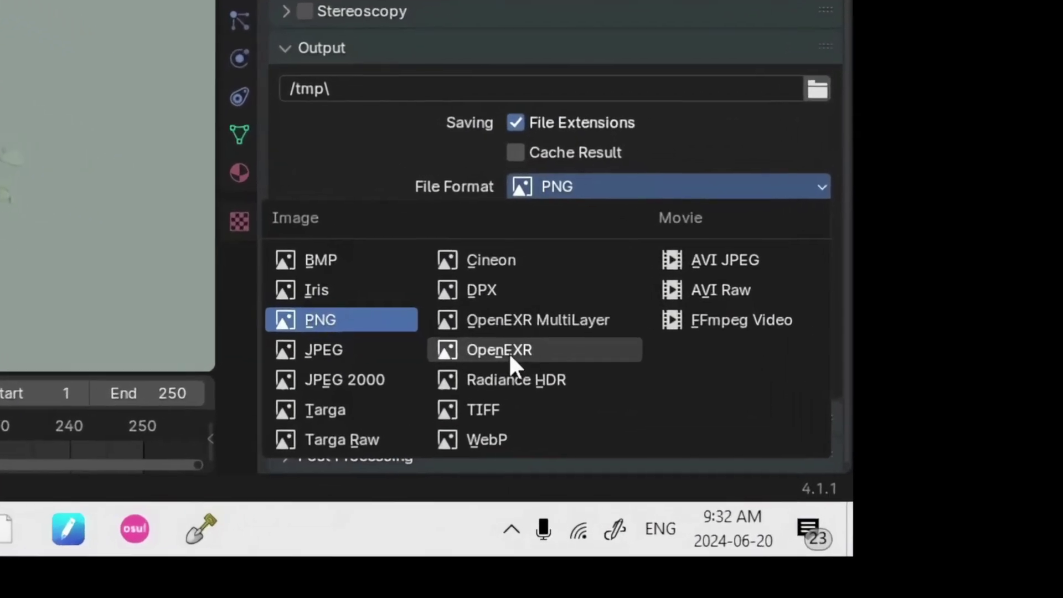
click(525, 338)
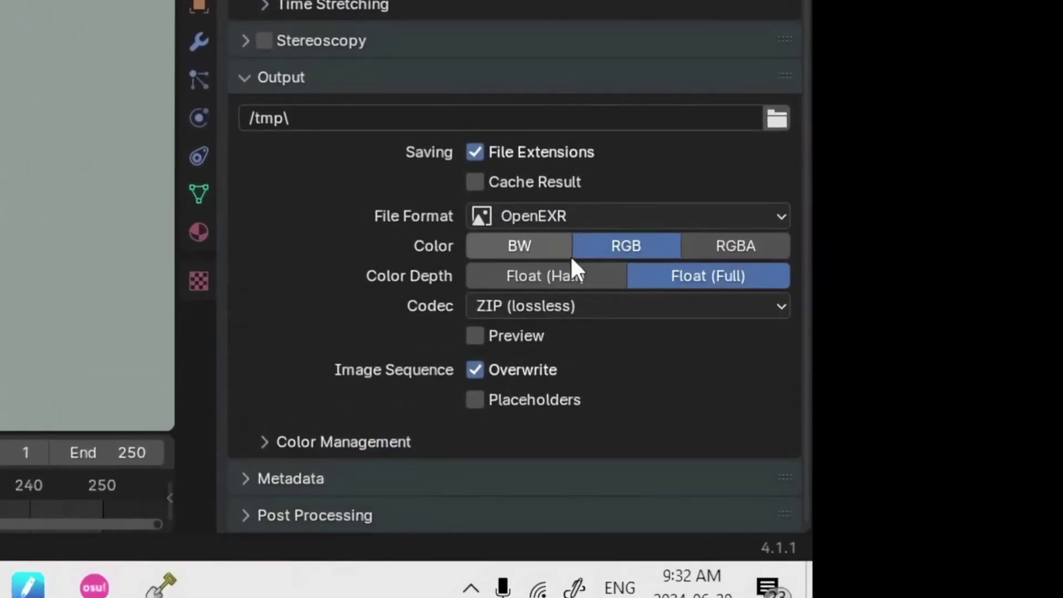
click(564, 305)
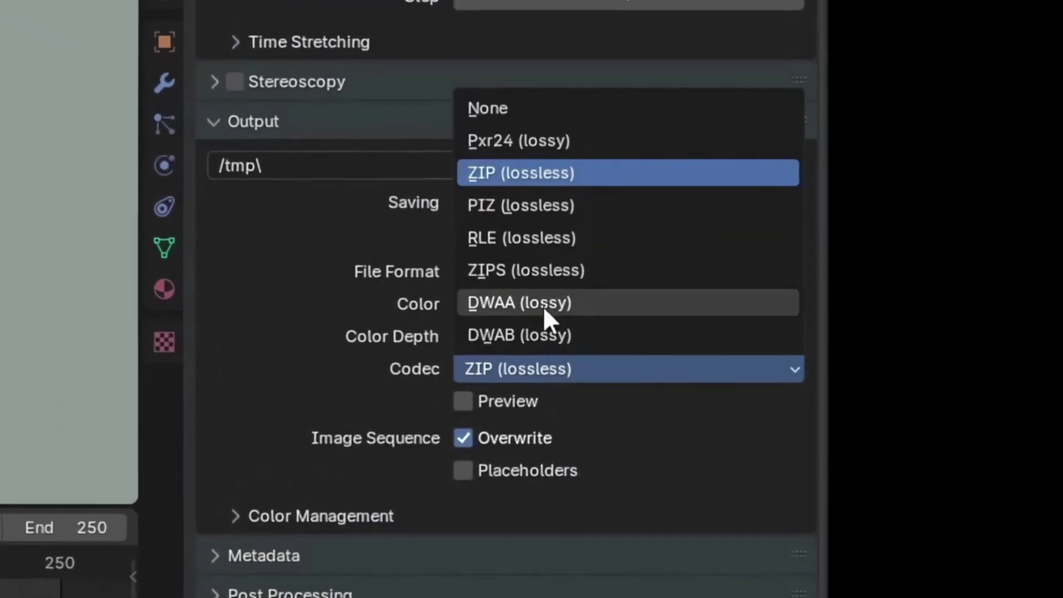
click(543, 307)
click(548, 326)
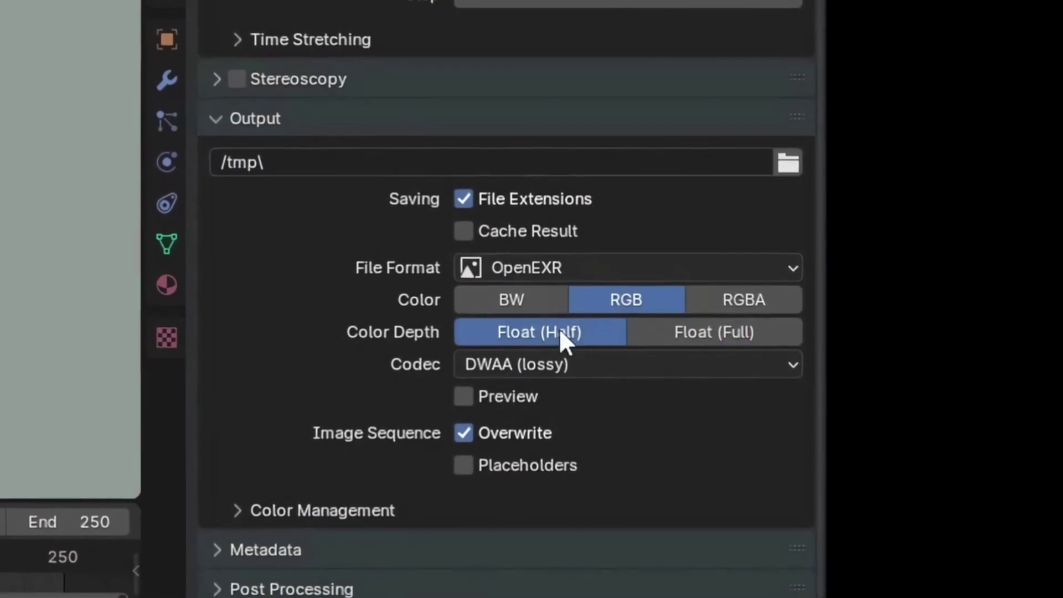